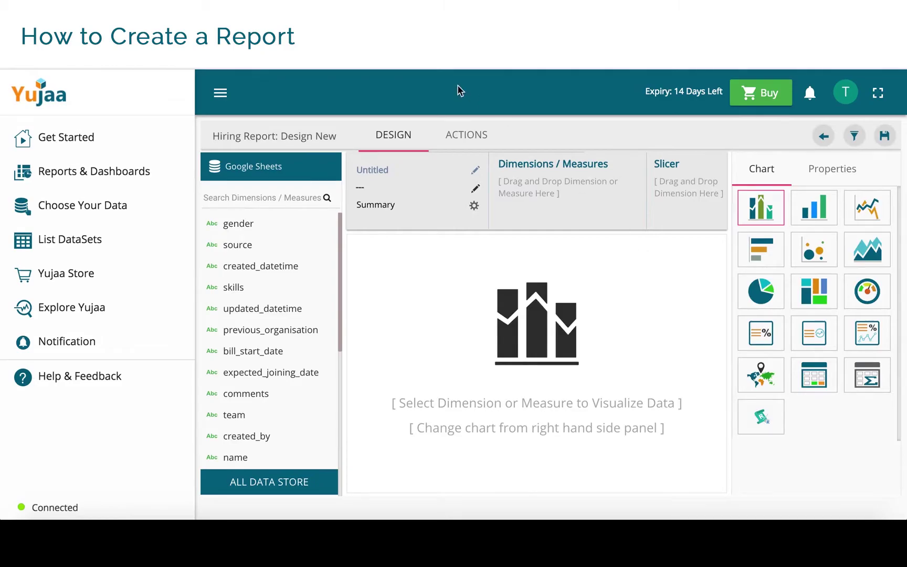
- Collapse the main navigation sidebar and look over the available fields and chart property settings
{"action": "left_click", "coordinate": [221, 93]}
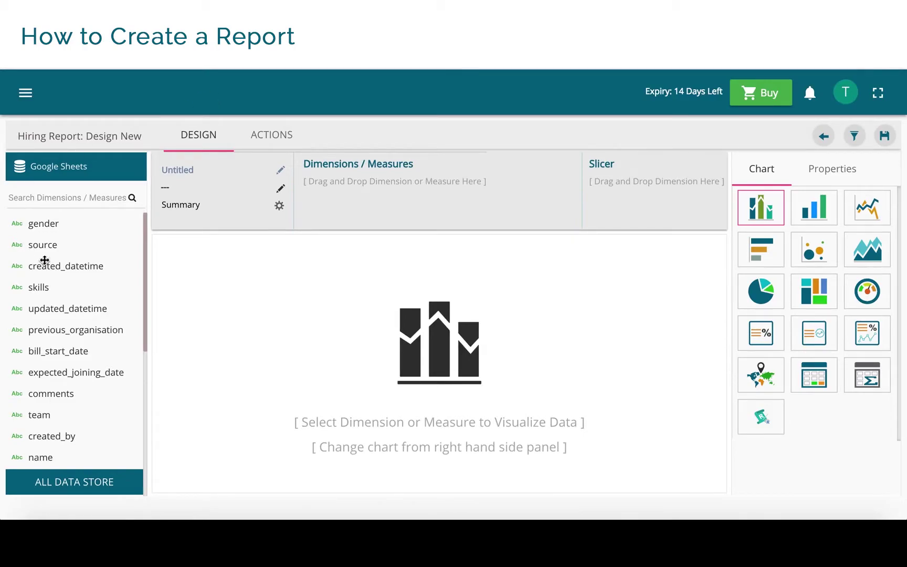
{"action": "mouse_move", "coordinate": [145, 278]}
{"action": "left_mouse_down"}
{"action": "mouse_move", "coordinate": [139, 453]}
{"action": "mouse_move", "coordinate": [150, 259]}
{"action": "left_mouse_up"}
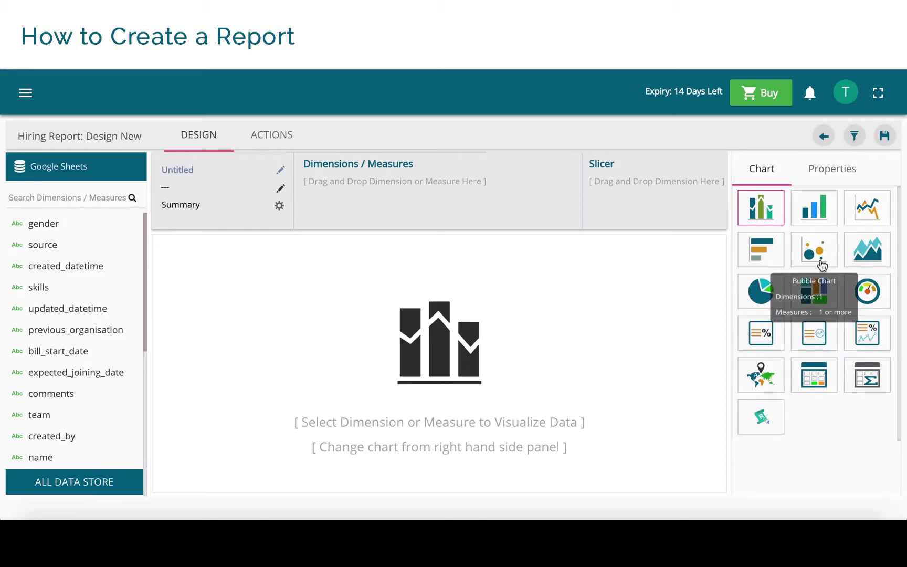
{"action": "left_click", "coordinate": [816, 170]}
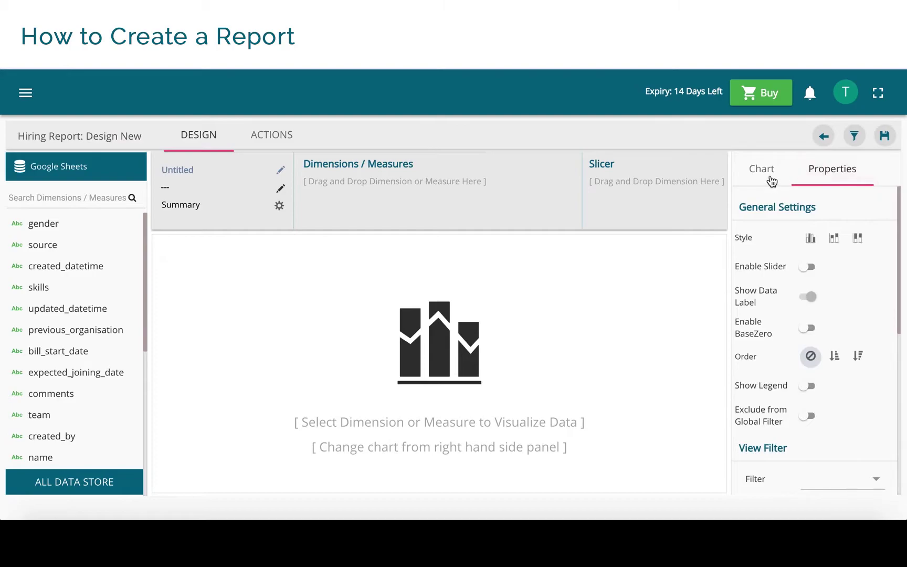
{"action": "left_click", "coordinate": [770, 177]}
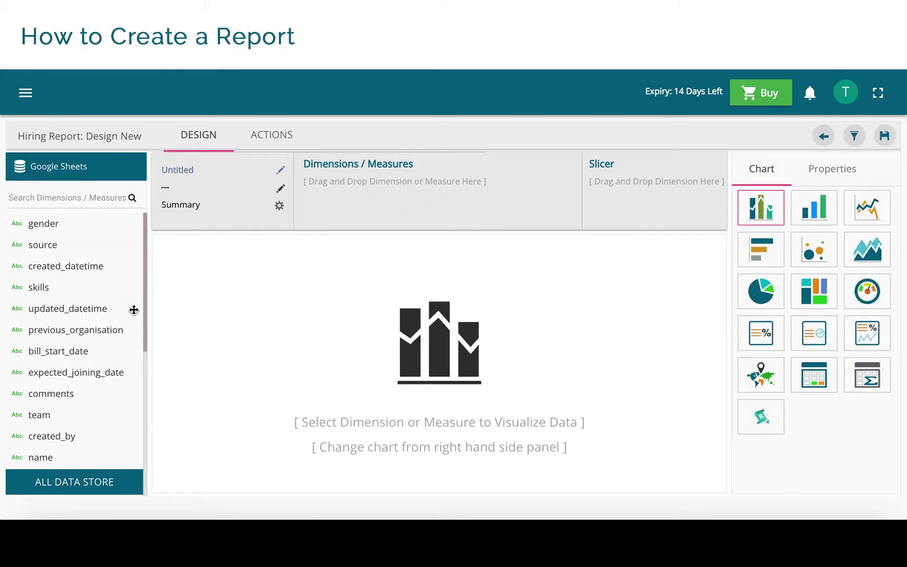
- Build the column chart with team as the dimension and usd_billing as the measure
{"action": "left_click_drag", "start_coordinate": [145, 308], "coordinate": [144, 344]}
{"action": "left_click_drag", "start_coordinate": [45, 321], "coordinate": [335, 184]}
{"action": "left_click_drag", "start_coordinate": [145, 365], "coordinate": [144, 466]}
{"action": "left_click_drag", "start_coordinate": [65, 350], "coordinate": [427, 190]}
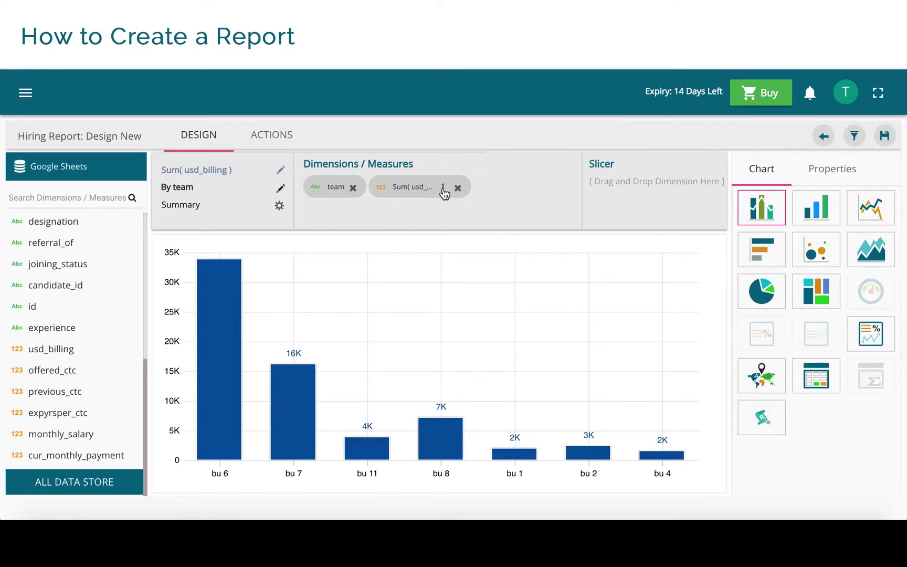
- Set the usd_billing series to Max aggregation with the display name "Maximum Billing"
{"action": "left_click", "coordinate": [443, 188]}
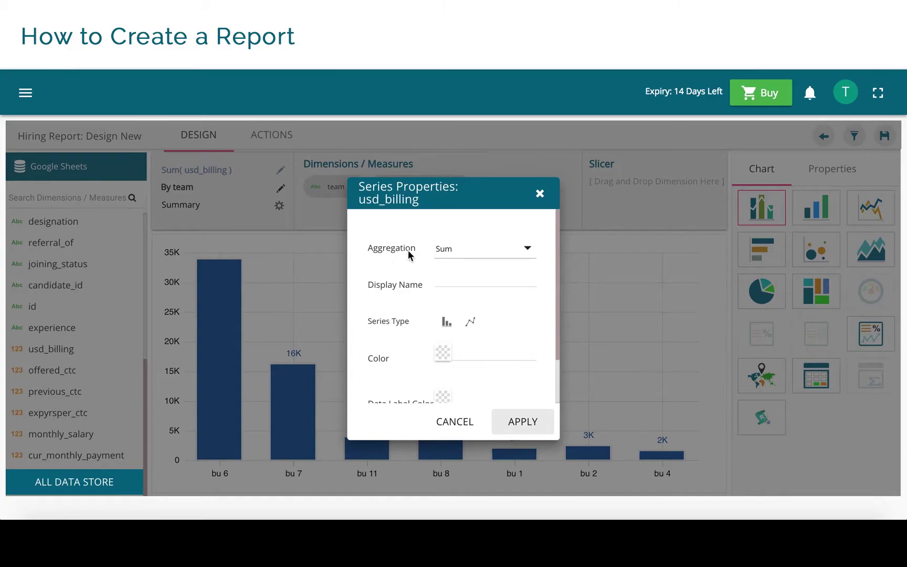
{"action": "left_click", "coordinate": [462, 258]}
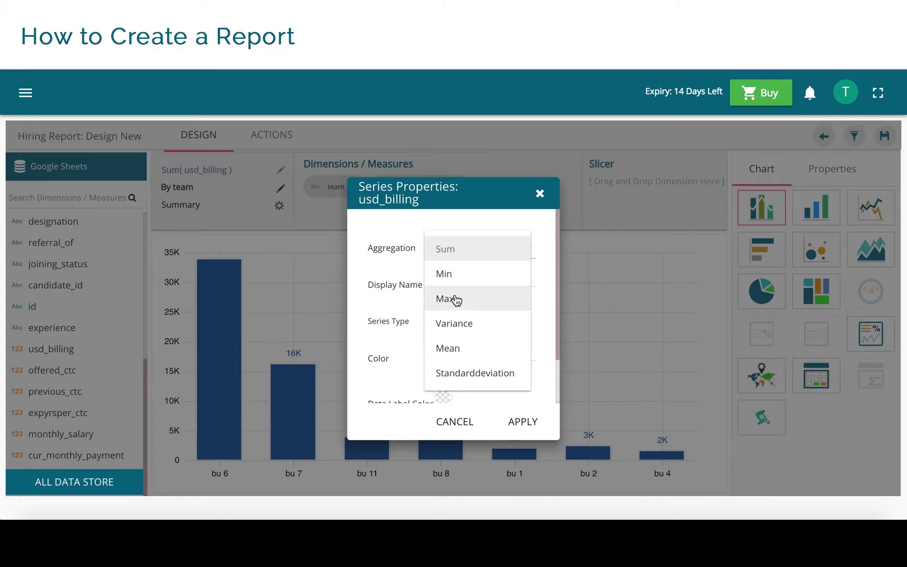
{"action": "left_click", "coordinate": [454, 299]}
{"action": "left_click", "coordinate": [442, 274]}
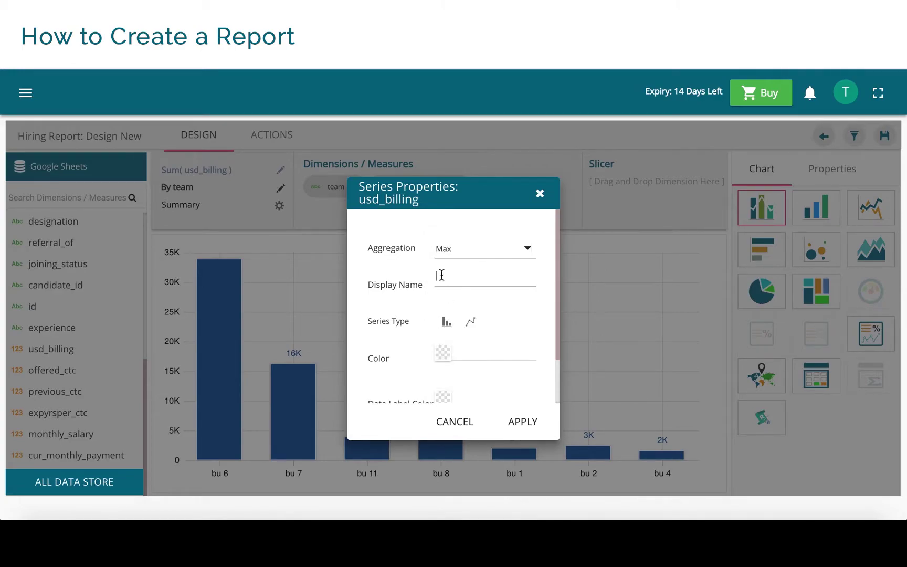
{"action": "type", "text": "Maximum Billing"}
- Set the usd_billing series color to #99ccff and apply the series properties
{"action": "left_click", "coordinate": [439, 356]}
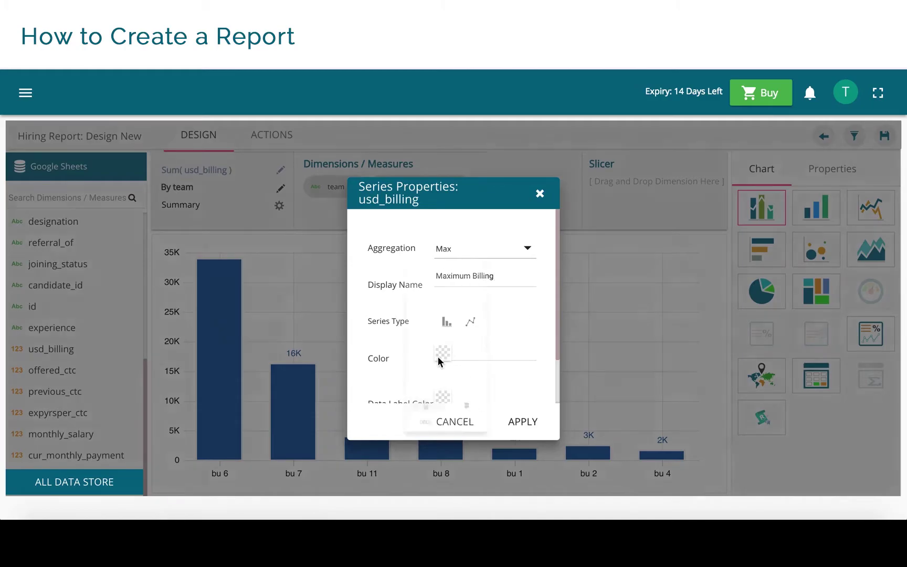
{"action": "left_click", "coordinate": [494, 269]}
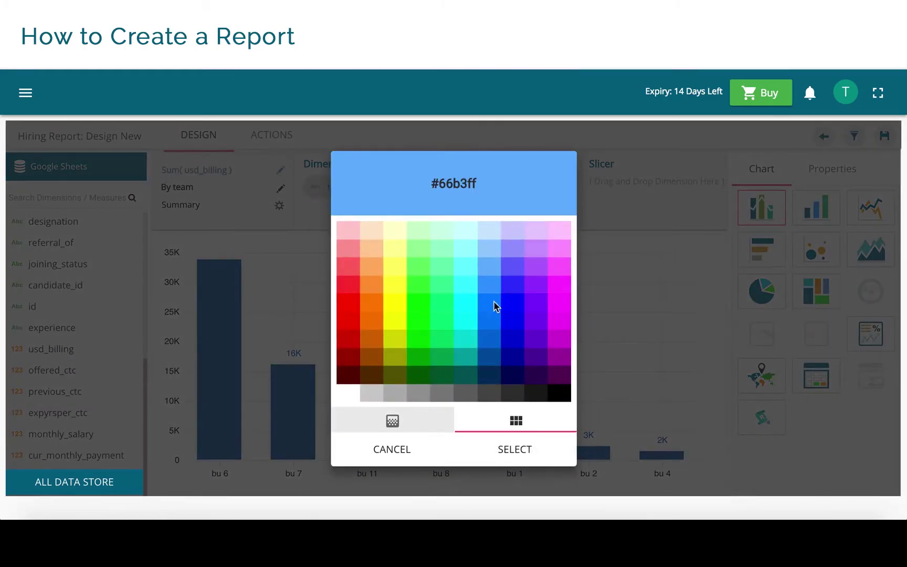
{"action": "left_click", "coordinate": [488, 253]}
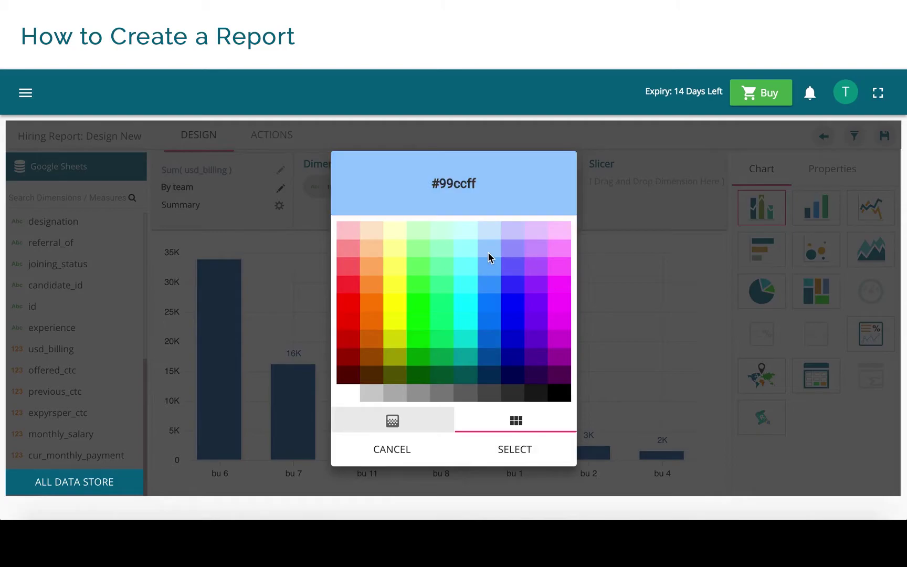
{"action": "left_click", "coordinate": [502, 469]}
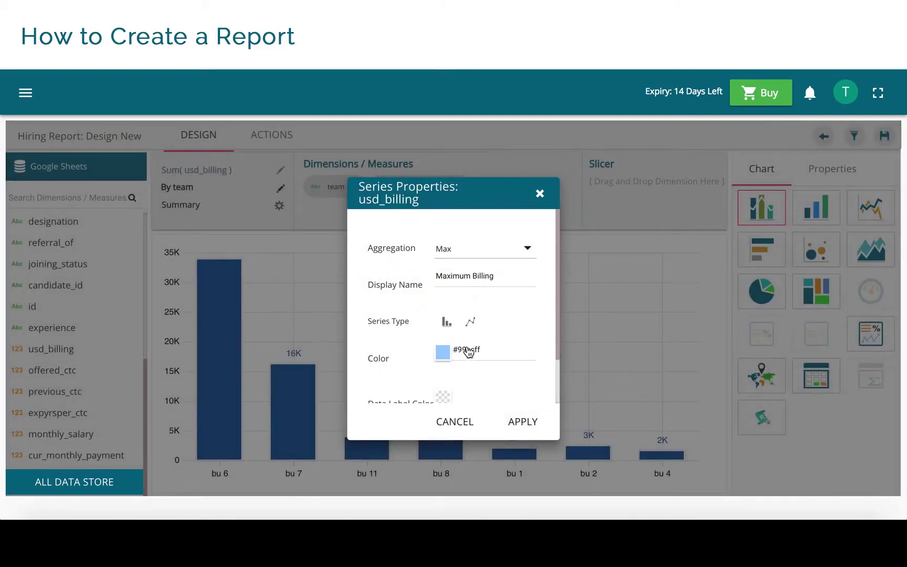
{"action": "left_click", "coordinate": [526, 423]}
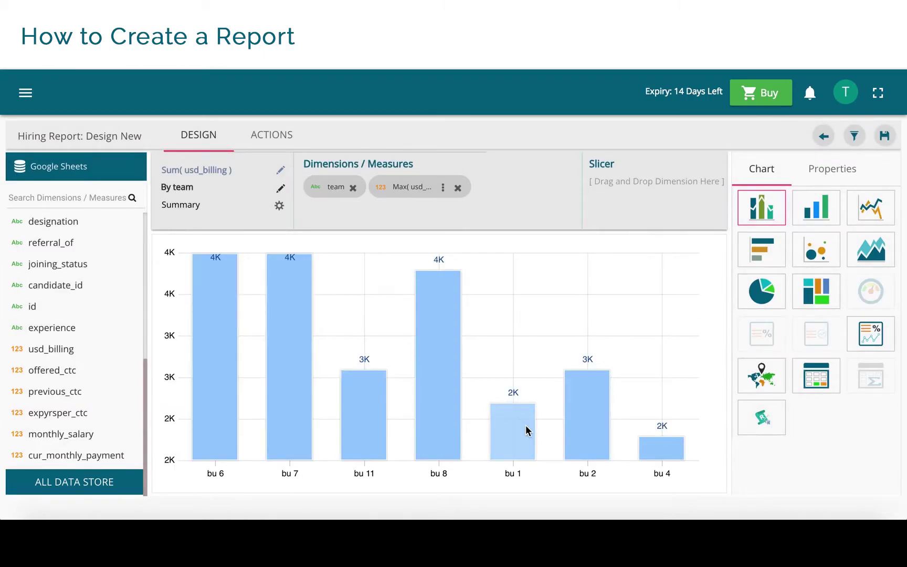
- Filter the chart's source field to careernet, referral, bms innolabs and indeed, and apply the filter
{"action": "left_click", "coordinate": [856, 138]}
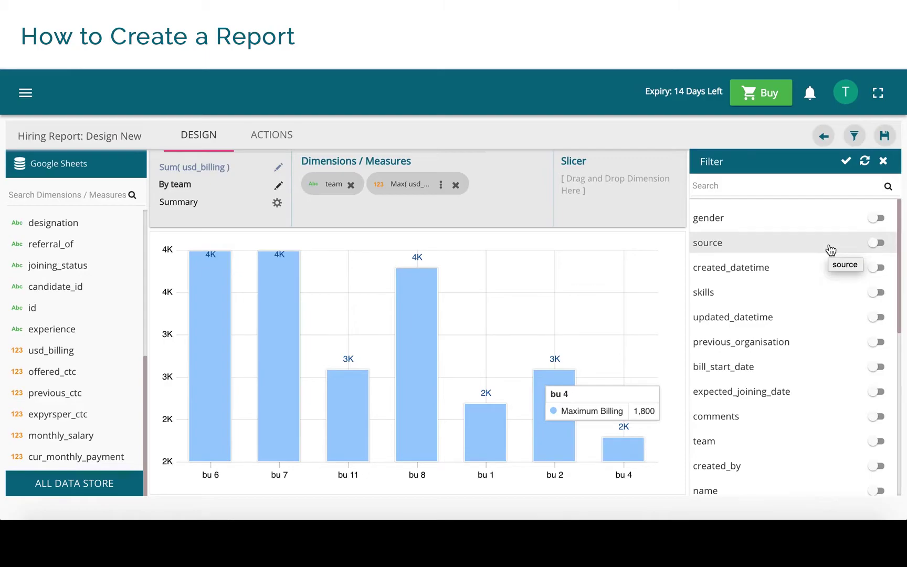
{"action": "left_click", "coordinate": [882, 240]}
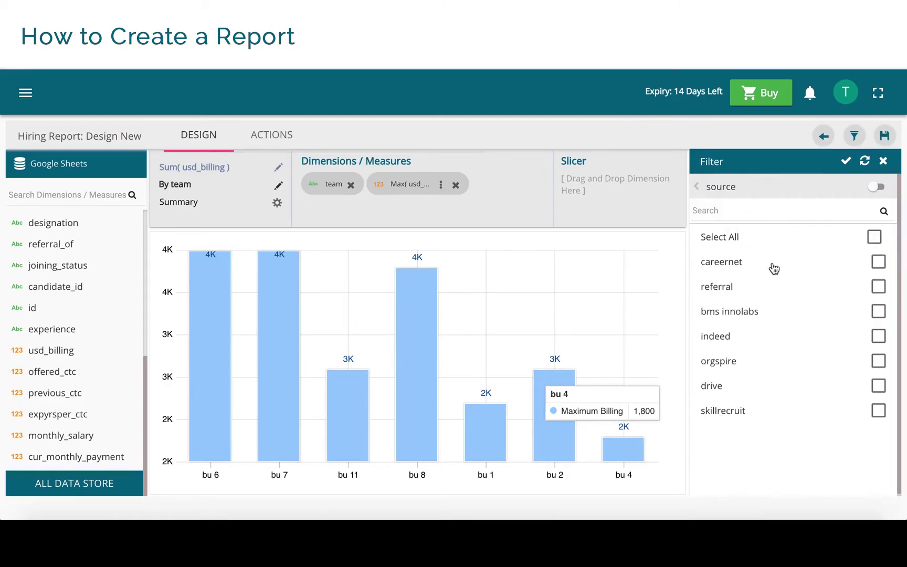
{"action": "left_click", "coordinate": [878, 261]}
{"action": "left_click", "coordinate": [878, 286]}
{"action": "left_click", "coordinate": [878, 311]}
{"action": "left_click", "coordinate": [880, 336]}
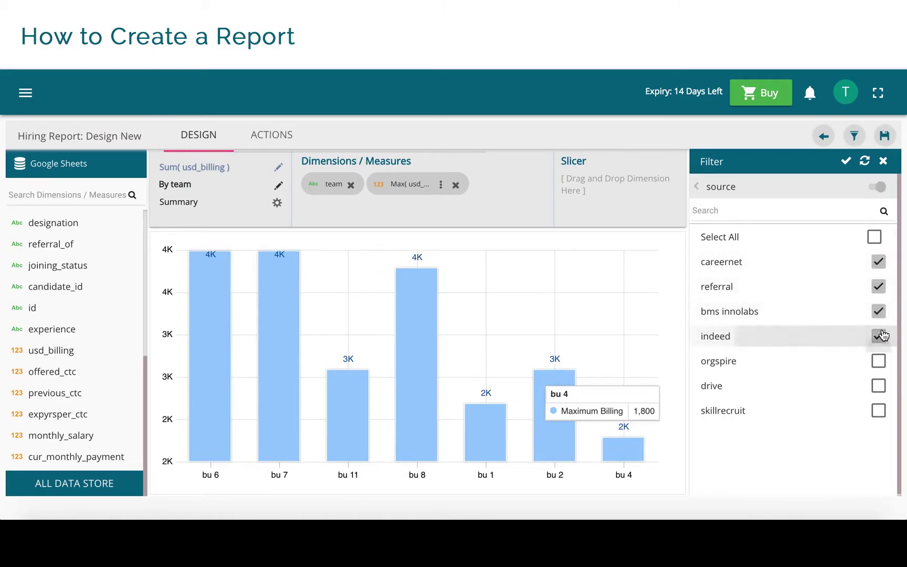
{"action": "left_click", "coordinate": [847, 162]}
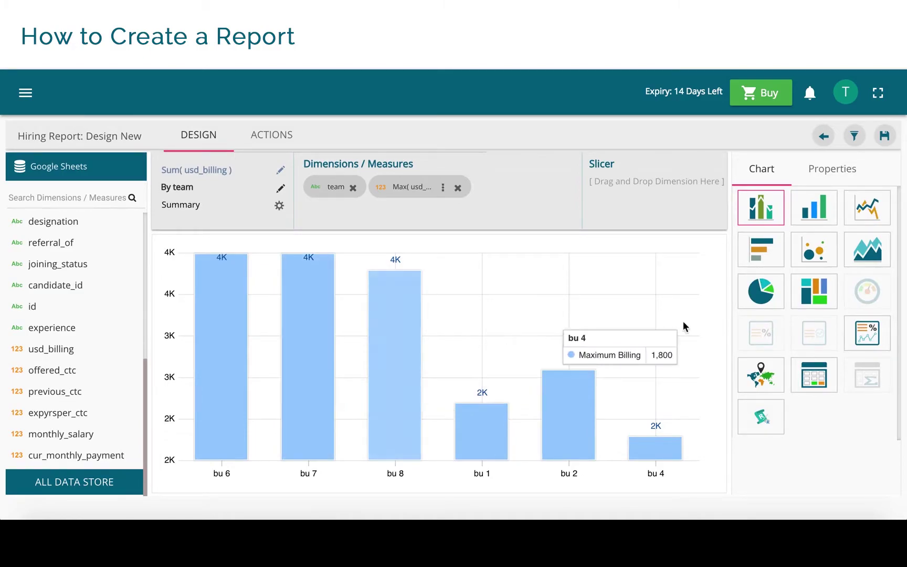
- Turn off the chart's data labels, and try the slider before disabling it again
{"action": "left_click", "coordinate": [837, 166]}
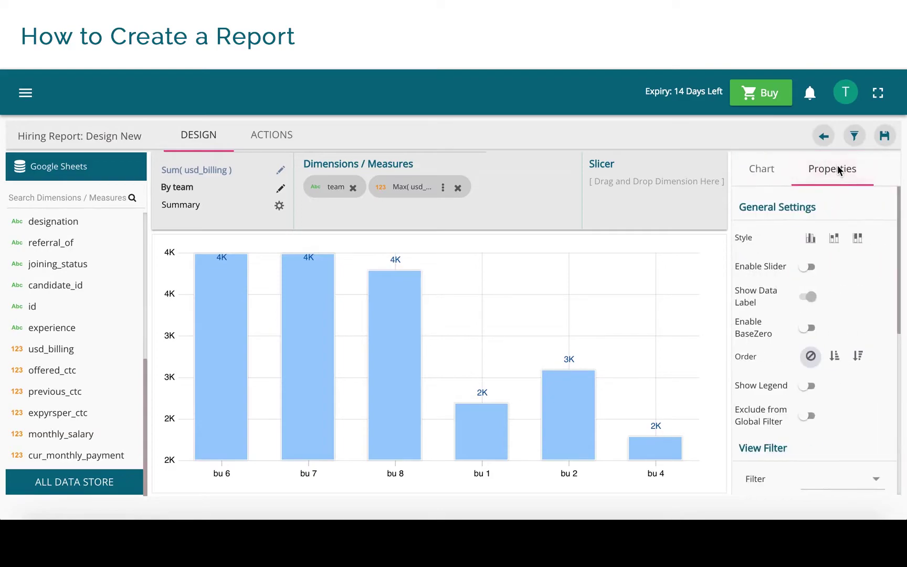
{"action": "left_click", "coordinate": [807, 298]}
{"action": "left_click", "coordinate": [809, 296]}
{"action": "left_click", "coordinate": [809, 297]}
{"action": "left_click", "coordinate": [808, 268]}
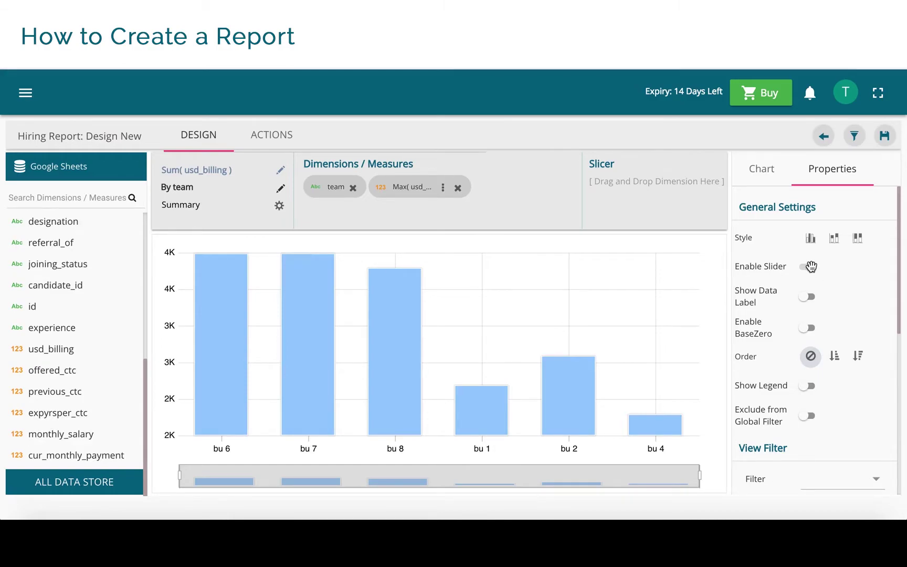
{"action": "left_click", "coordinate": [809, 266]}
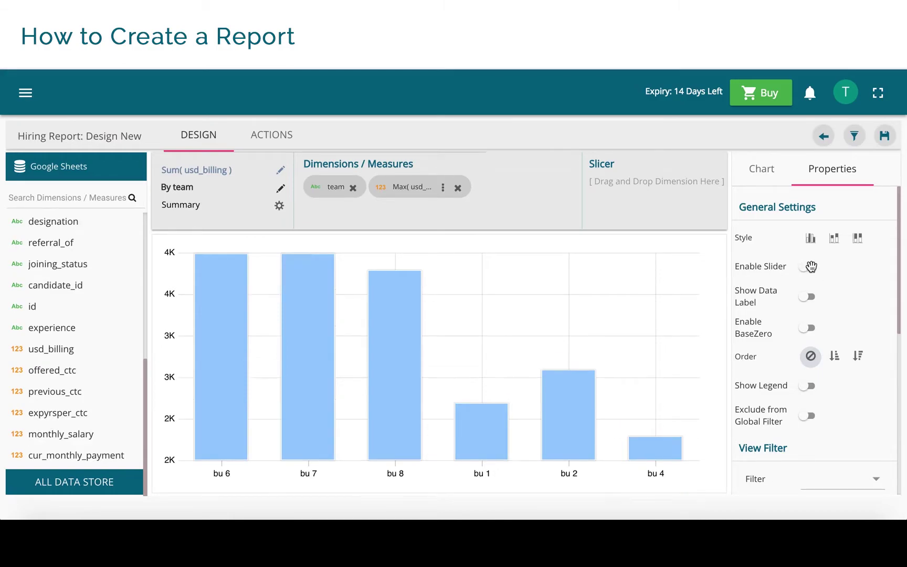
- Sort the chart's bars in descending order by max( usd_billing )
{"action": "left_click", "coordinate": [834, 357]}
{"action": "left_click", "coordinate": [857, 357]}
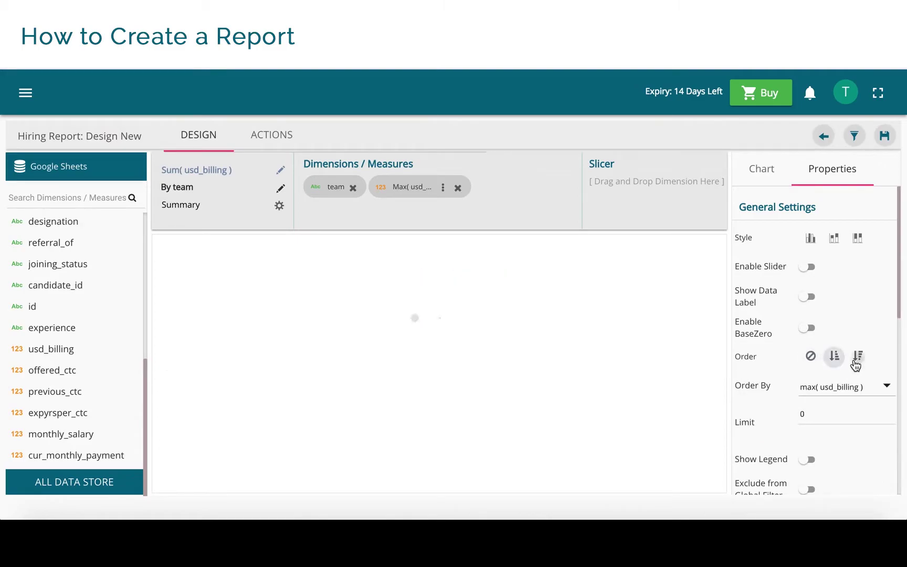
{"action": "left_click", "coordinate": [834, 392]}
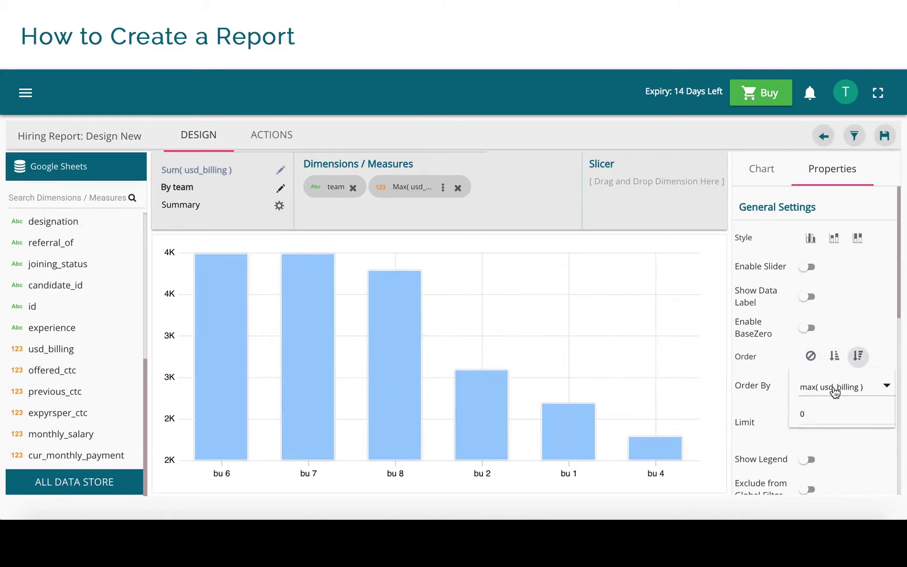
{"action": "left_click", "coordinate": [826, 414]}
{"action": "left_click", "coordinate": [836, 389]}
{"action": "left_click", "coordinate": [831, 364]}
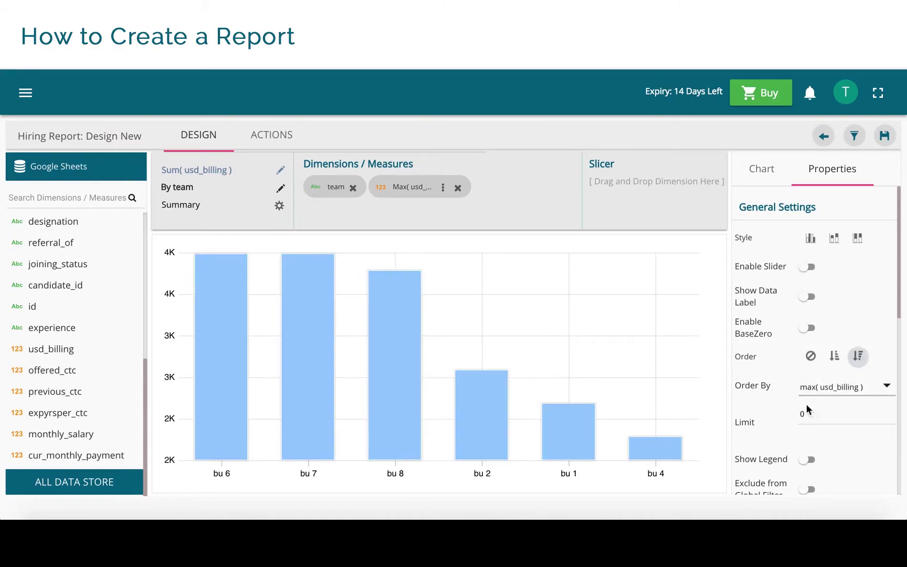
- Limit the sorted chart to 5 entries
{"action": "left_click", "coordinate": [809, 418]}
{"action": "key", "text": "BackSpace"}
{"action": "type", "text": "5"}
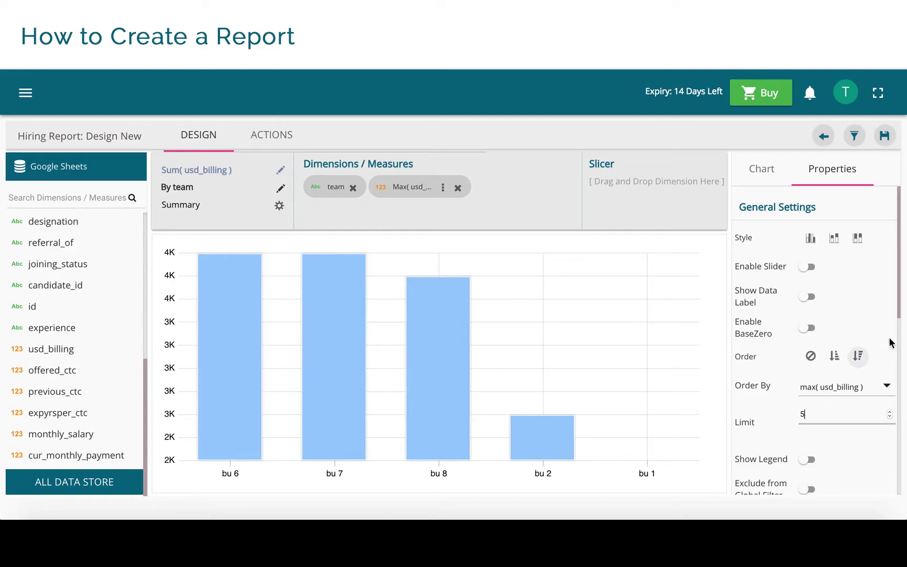
- Set the chart's view filter to the skills field
{"action": "left_click_drag", "start_coordinate": [900, 317], "coordinate": [900, 422]}
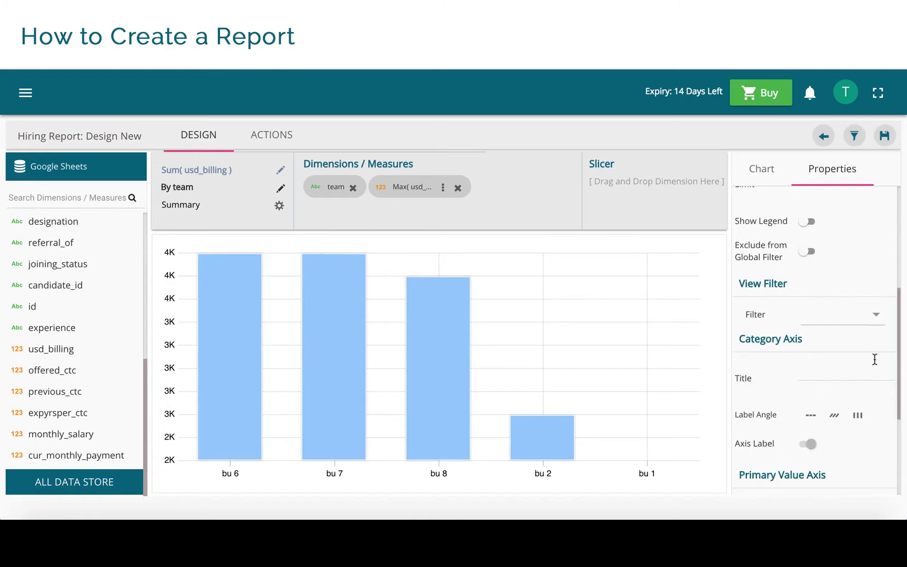
{"action": "left_click", "coordinate": [867, 323]}
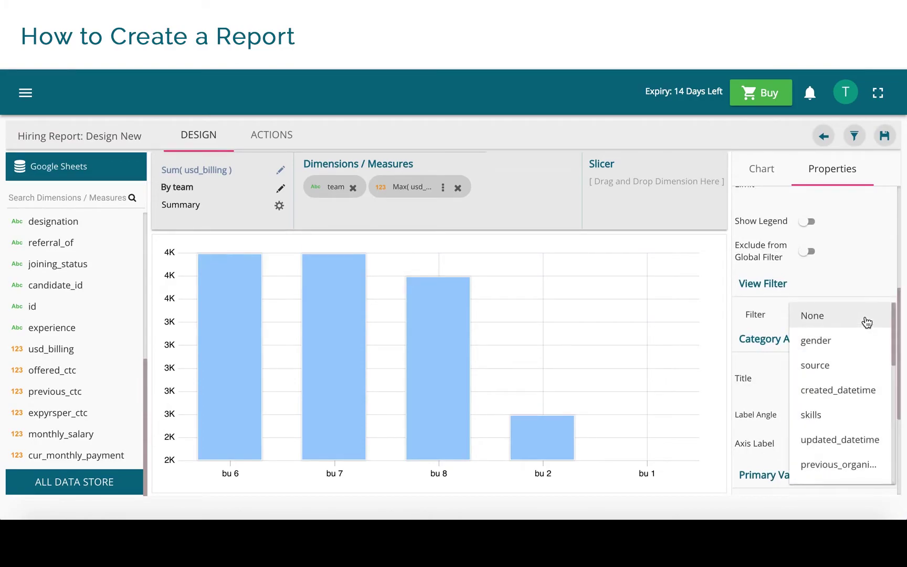
{"action": "left_click", "coordinate": [839, 426]}
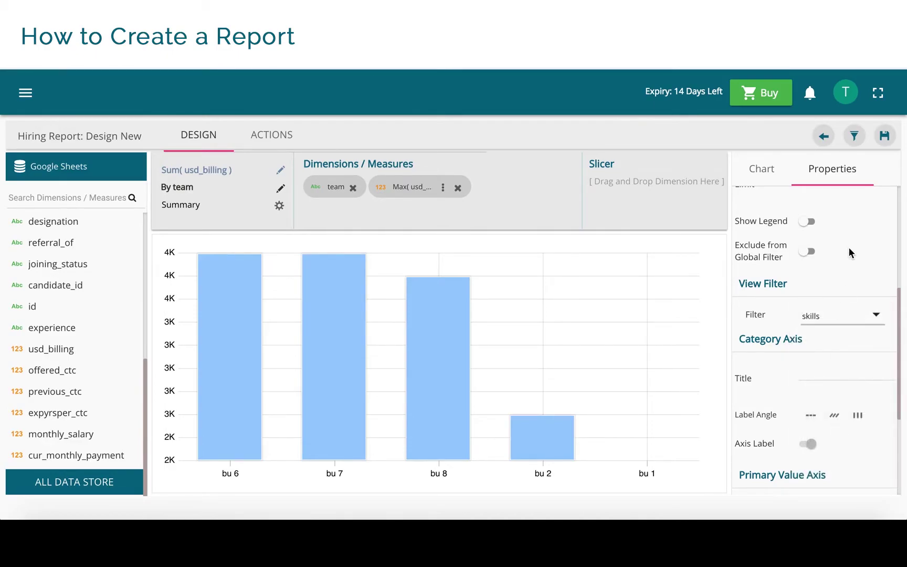
- Save the chart to the Hiring Report and enlarge its tile to roughly twice the width and slightly taller
{"action": "left_click", "coordinate": [885, 137]}
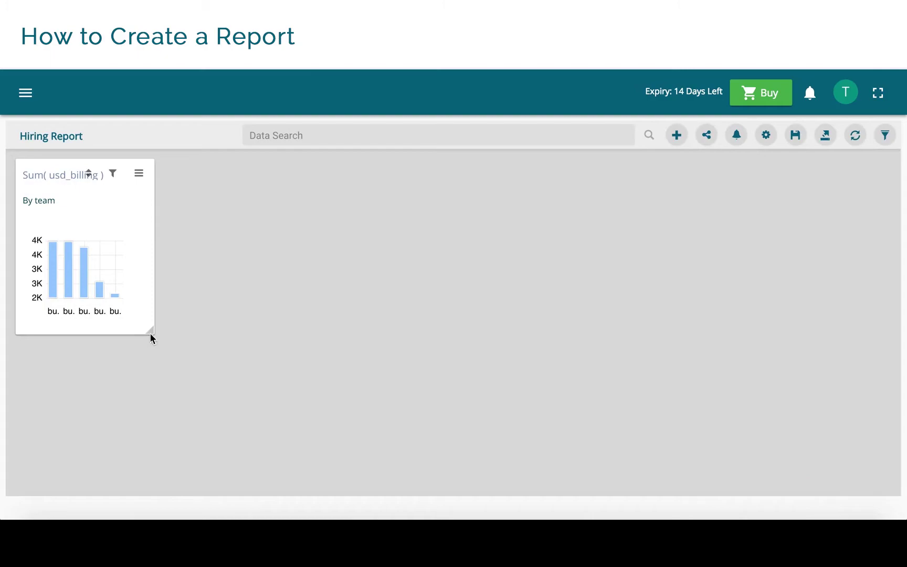
{"action": "left_click_drag", "start_coordinate": [151, 332], "coordinate": [313, 374]}
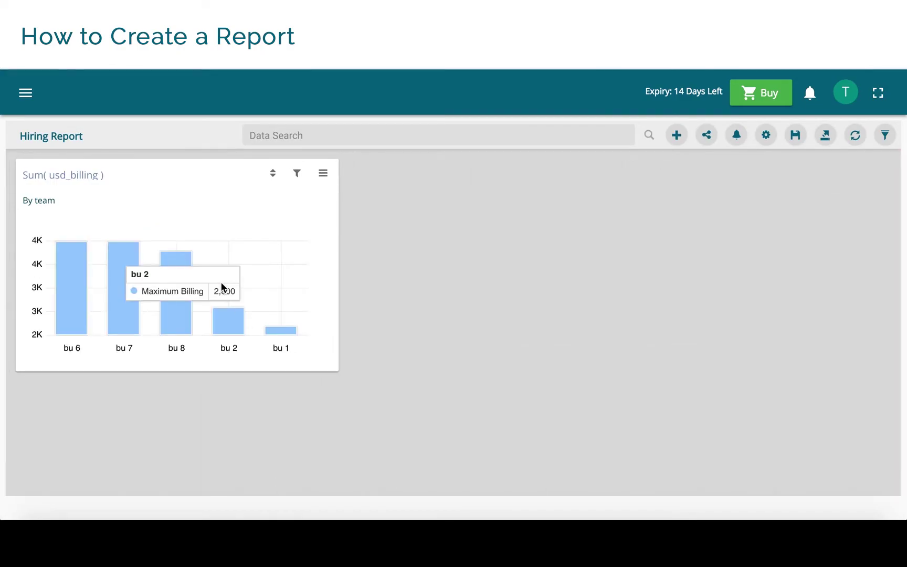
- Filter the report chart by the skills selenium, java, angularjs and dotnet, and apply the selection
{"action": "left_click", "coordinate": [297, 174]}
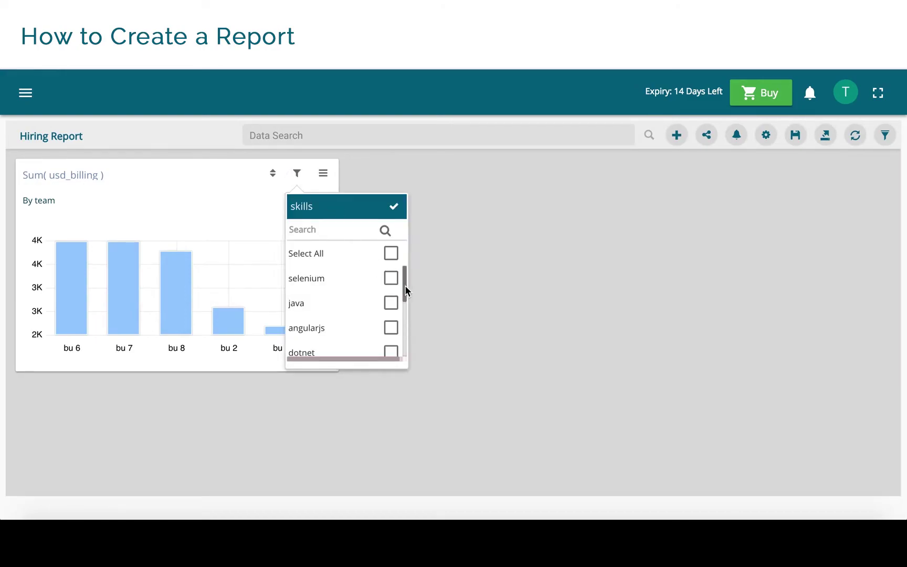
{"action": "mouse_move", "coordinate": [405, 286]}
{"action": "left_mouse_down"}
{"action": "mouse_move", "coordinate": [406, 348]}
{"action": "mouse_move", "coordinate": [404, 299]}
{"action": "left_mouse_up"}
{"action": "left_click", "coordinate": [391, 278]}
{"action": "left_click", "coordinate": [392, 304]}
{"action": "left_click", "coordinate": [391, 328]}
{"action": "left_click", "coordinate": [390, 351]}
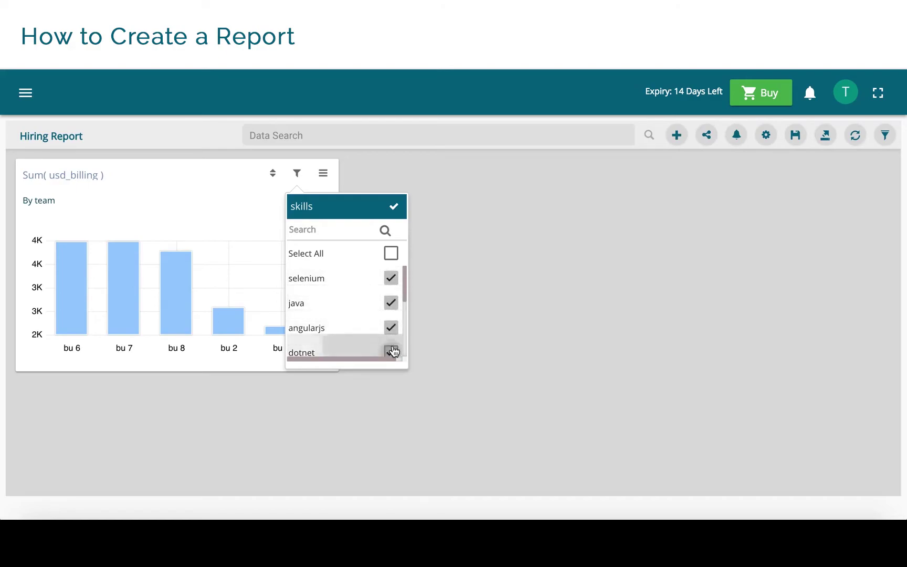
{"action": "left_click", "coordinate": [394, 207]}
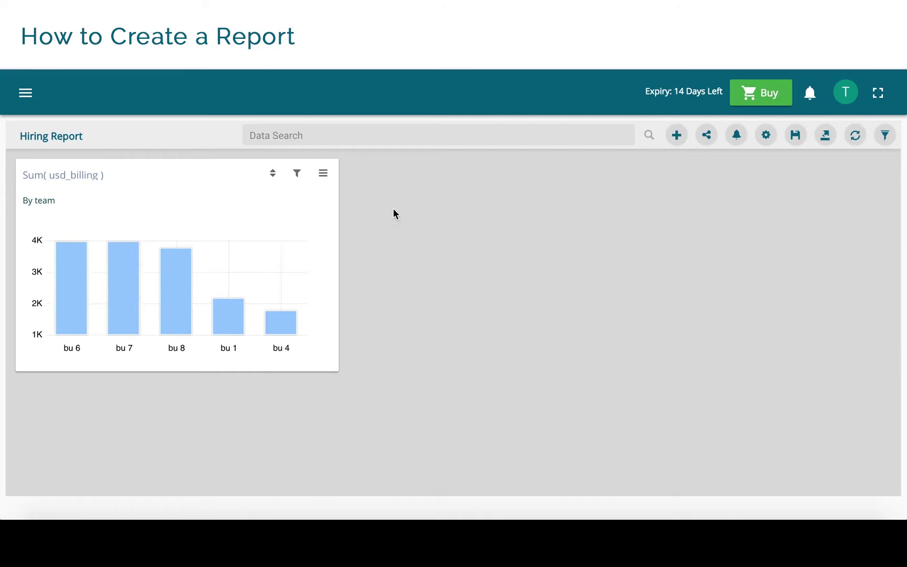
- Widen the chart tile slightly and reopen the chart in the designer for editing
{"action": "left_click_drag", "start_coordinate": [339, 258], "coordinate": [373, 257]}
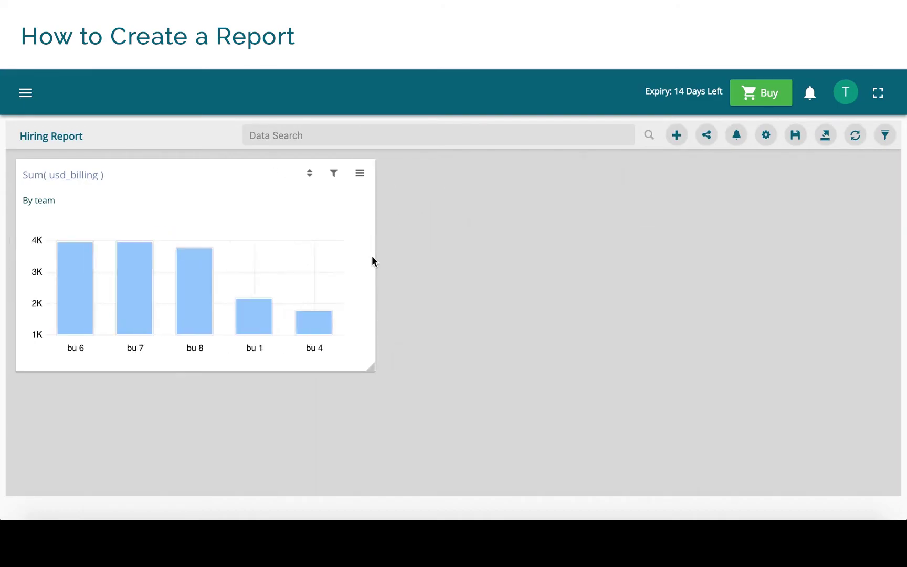
{"action": "left_click", "coordinate": [362, 176]}
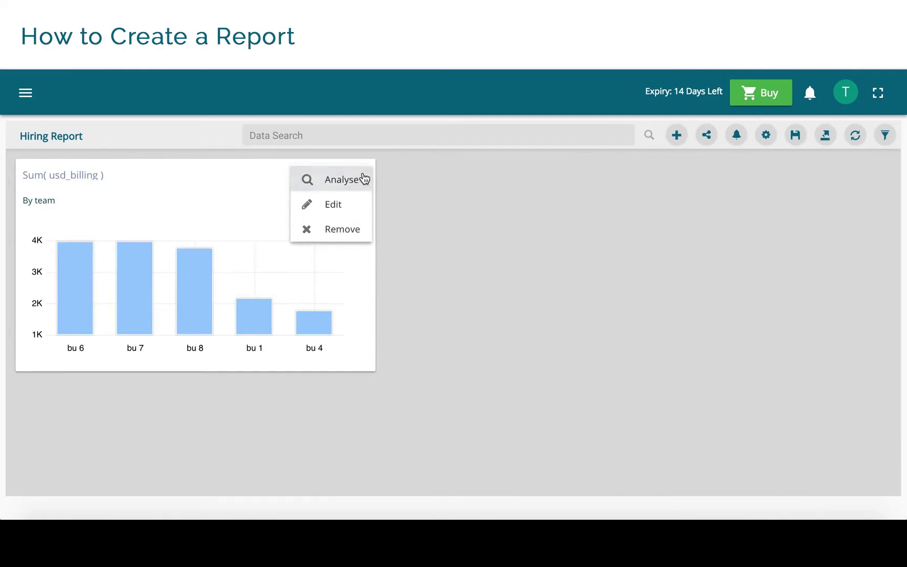
{"action": "left_click", "coordinate": [356, 204]}
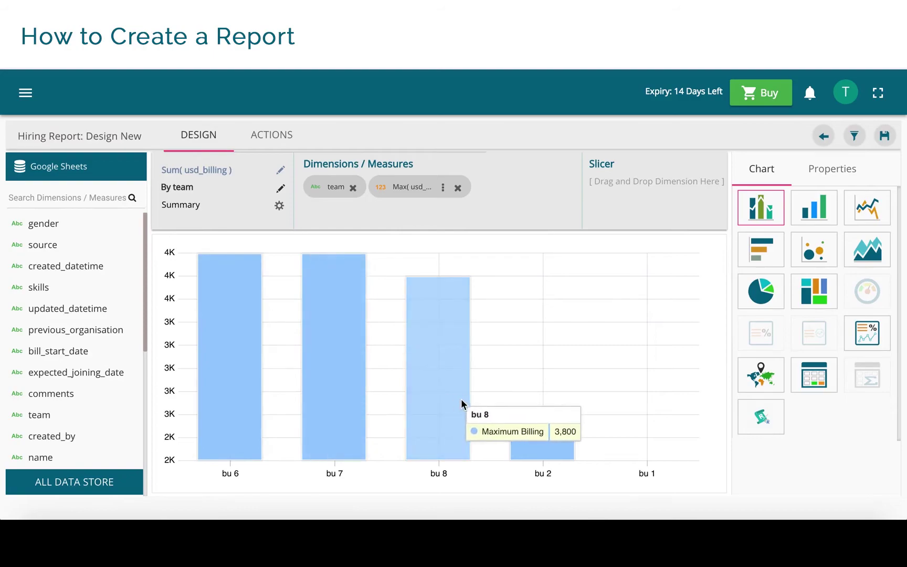
- Slice the billing chart by gender and retitle it "Top 5 teams"
{"action": "left_click_drag", "start_coordinate": [70, 222], "coordinate": [636, 187]}
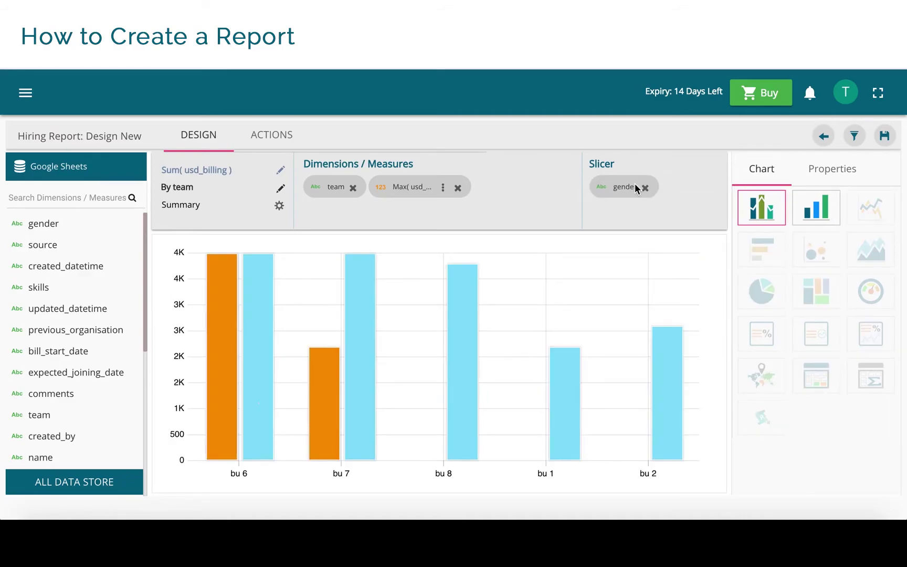
{"action": "mouse_move", "coordinate": [246, 413]}
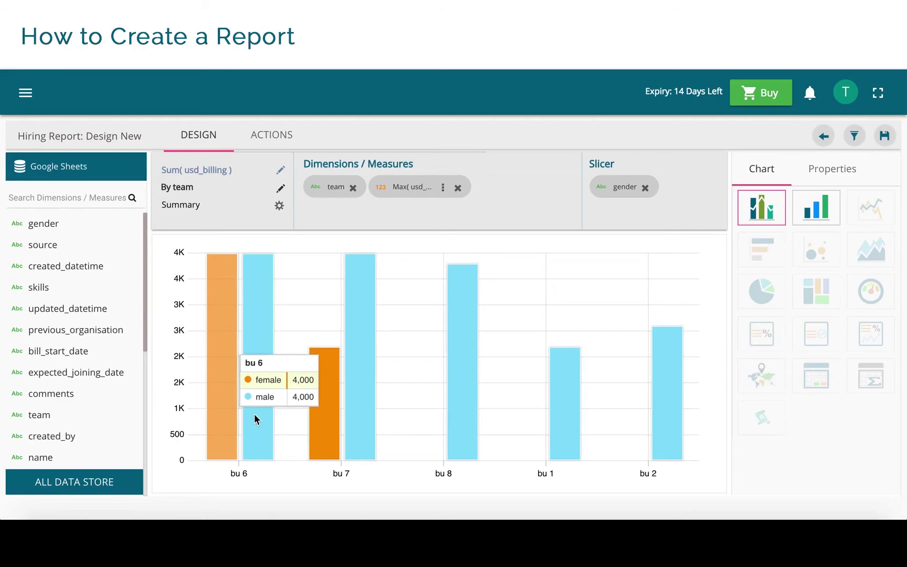
{"action": "left_click", "coordinate": [278, 173]}
{"action": "left_click_drag", "start_coordinate": [234, 170], "coordinate": [156, 168]}
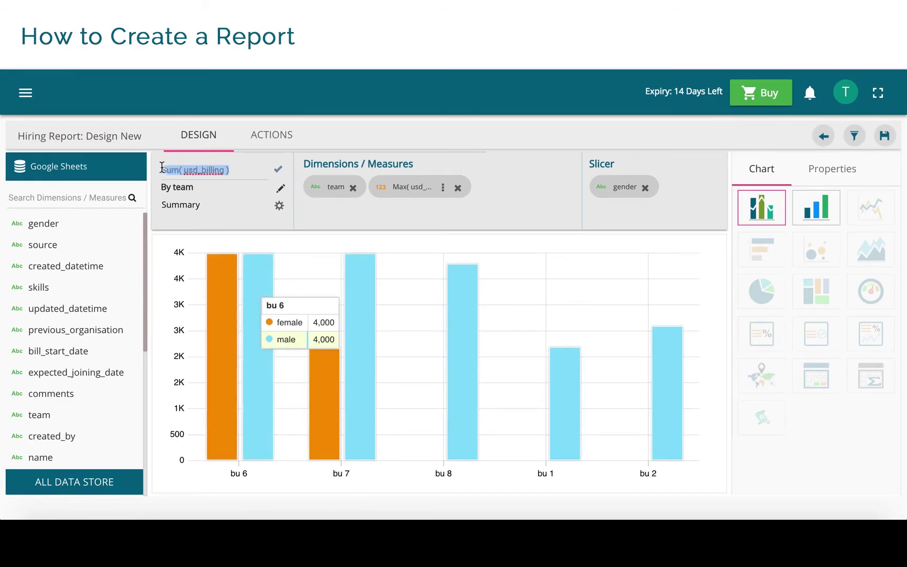
{"action": "key", "text": "BackSpace"}
{"action": "type", "text": "Top"}
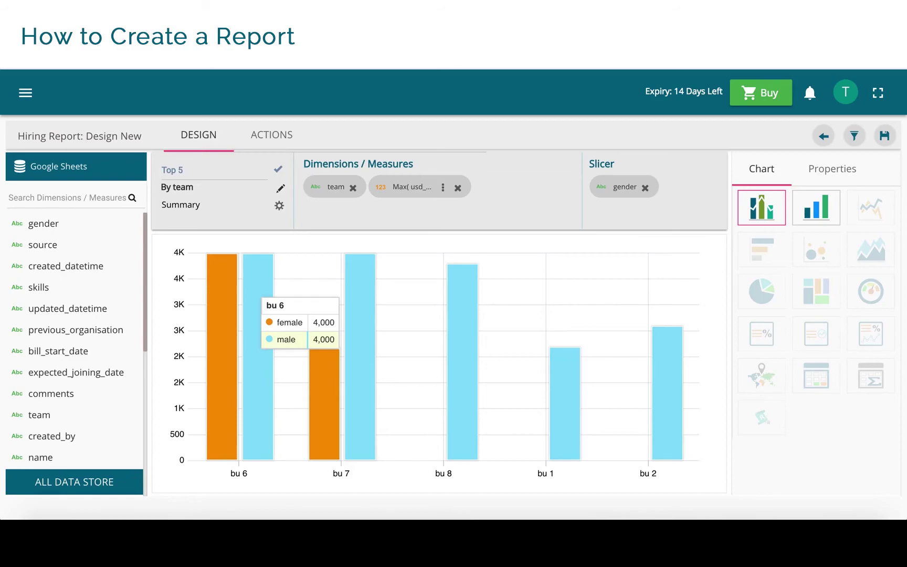
{"action": "type", "text": "5 tema"}
{"action": "key", "text": "BackSpace"}
{"action": "key", "text": "BackSpace"}
- Replace the billing chart's description with "By gender" and apply it
{"action": "left_click", "coordinate": [280, 188]}
{"action": "left_click", "coordinate": [405, 242]}
{"action": "left_click", "coordinate": [361, 235], "text": "shift"}
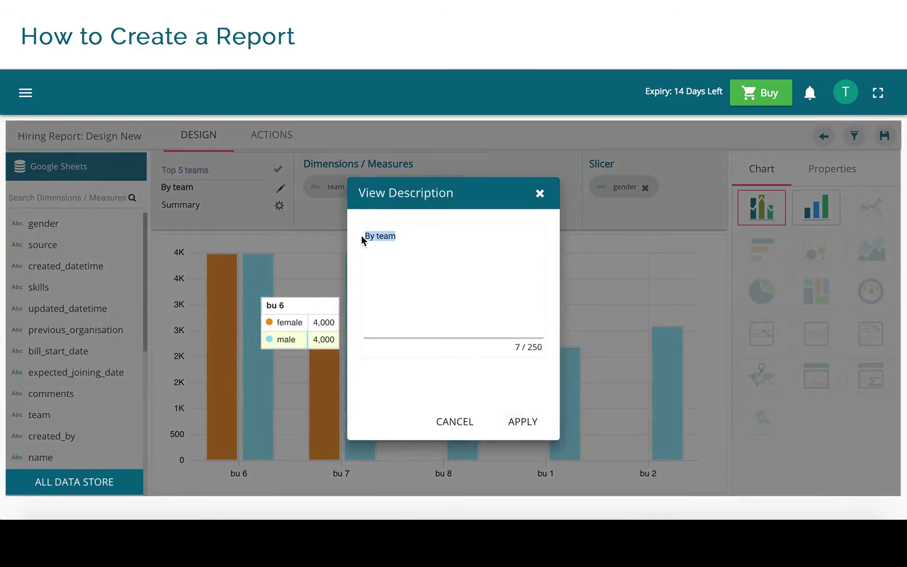
{"action": "key", "text": "BackSpace"}
{"action": "type", "text": "By gender"}
{"action": "left_click", "coordinate": [522, 421]}
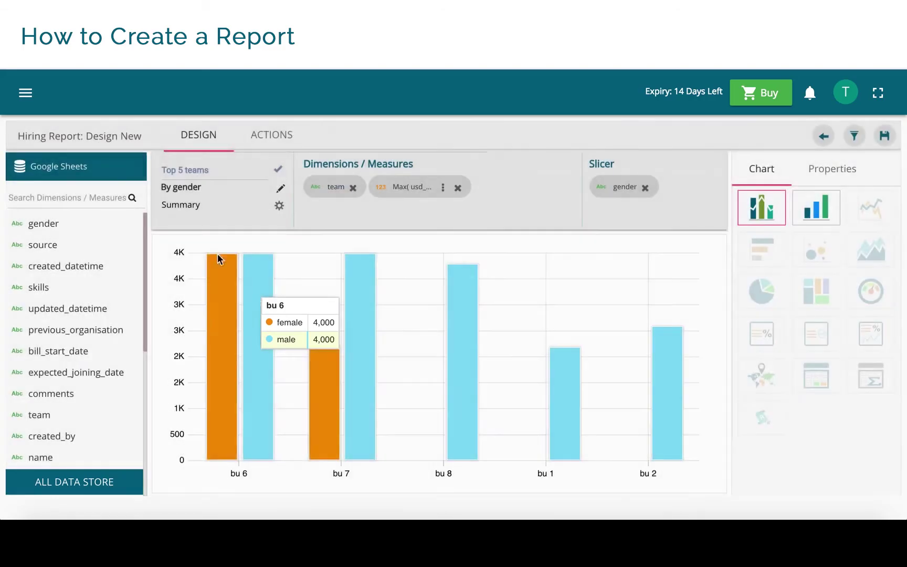
- Extend the chart title to "Top 5 teams with maximum Billi" and save the chart to the report
{"action": "left_click", "coordinate": [209, 167]}
{"action": "type", "text": "with maximum"}
{"action": "left_click", "coordinate": [278, 169]}
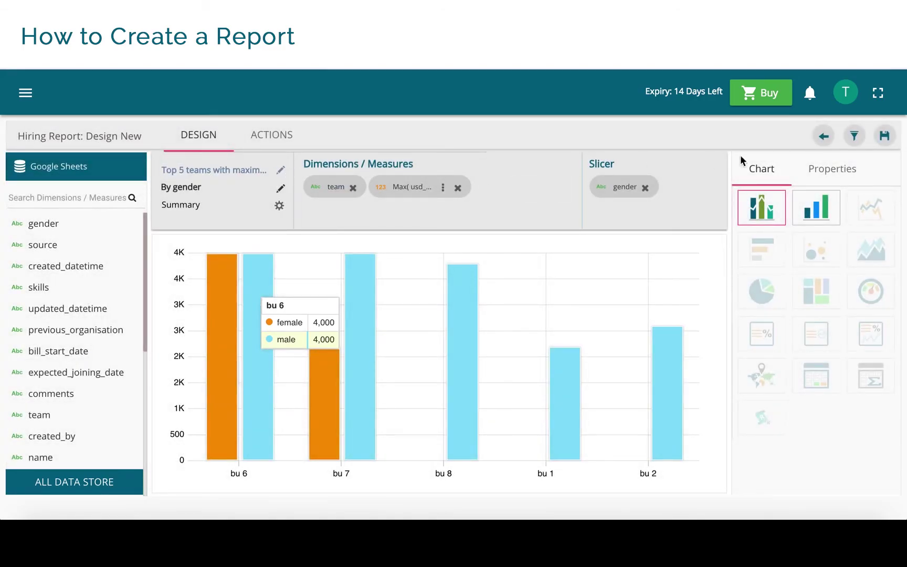
{"action": "left_click", "coordinate": [885, 137]}
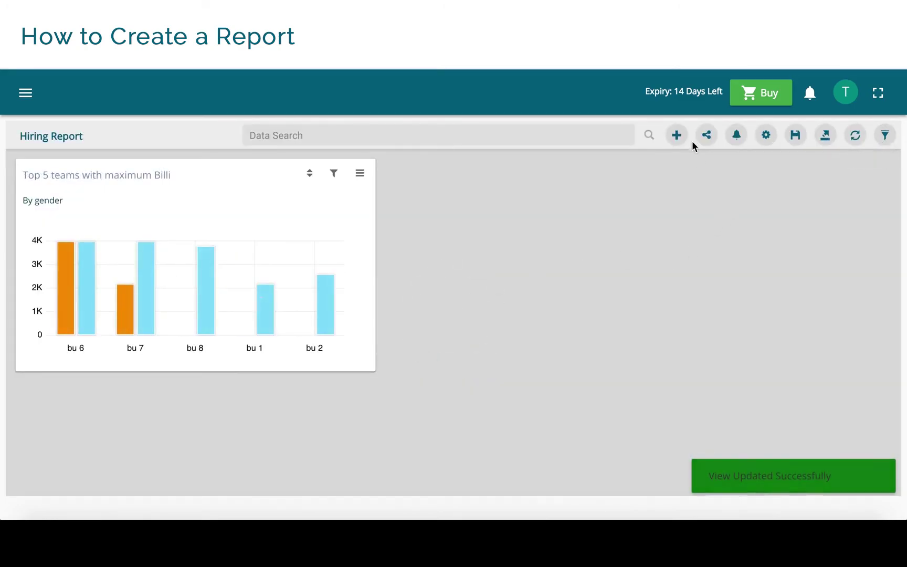
- Create a new chart in the Hiring Report with gender as dimension and candidate_id as a count measure
{"action": "left_click", "coordinate": [677, 136]}
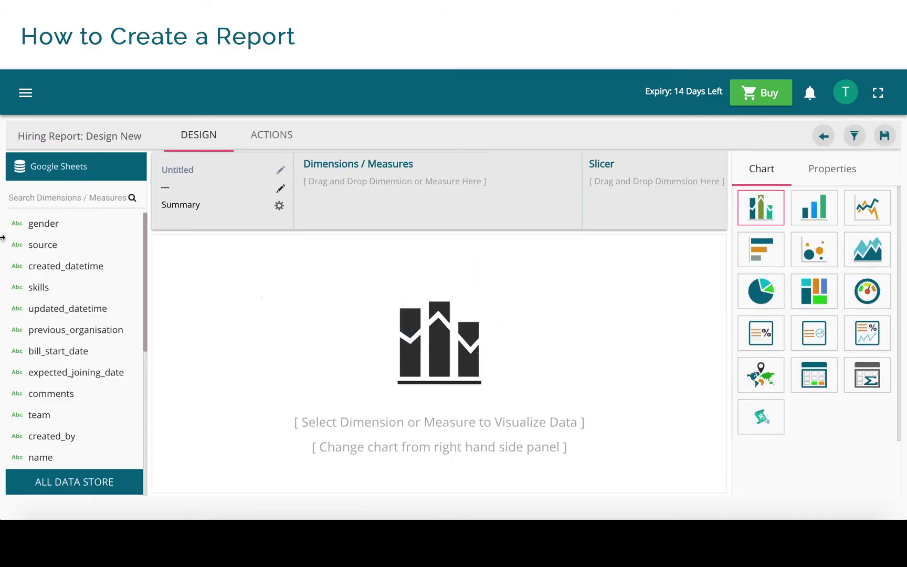
{"action": "left_click_drag", "start_coordinate": [53, 227], "coordinate": [360, 184]}
{"action": "left_click_drag", "start_coordinate": [146, 298], "coordinate": [152, 403]}
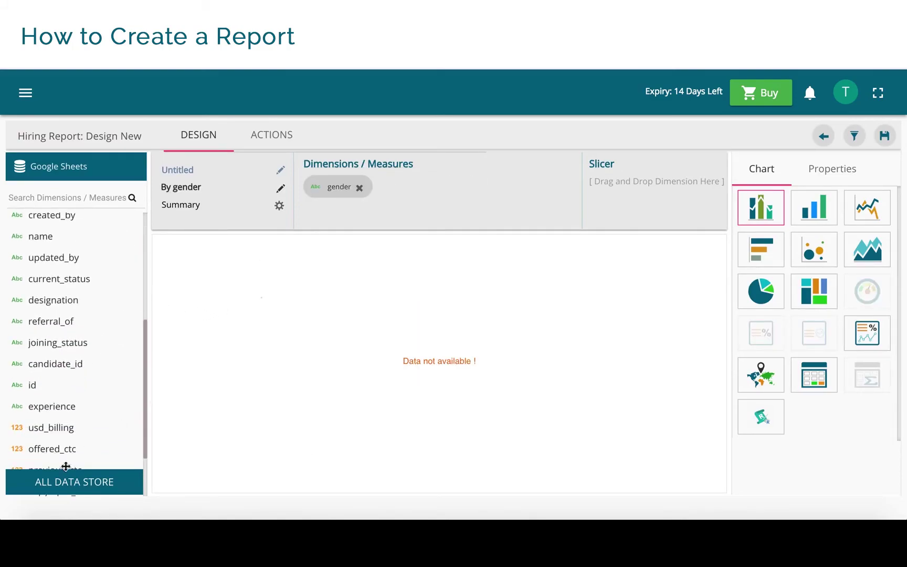
{"action": "left_click_drag", "start_coordinate": [72, 363], "coordinate": [440, 185]}
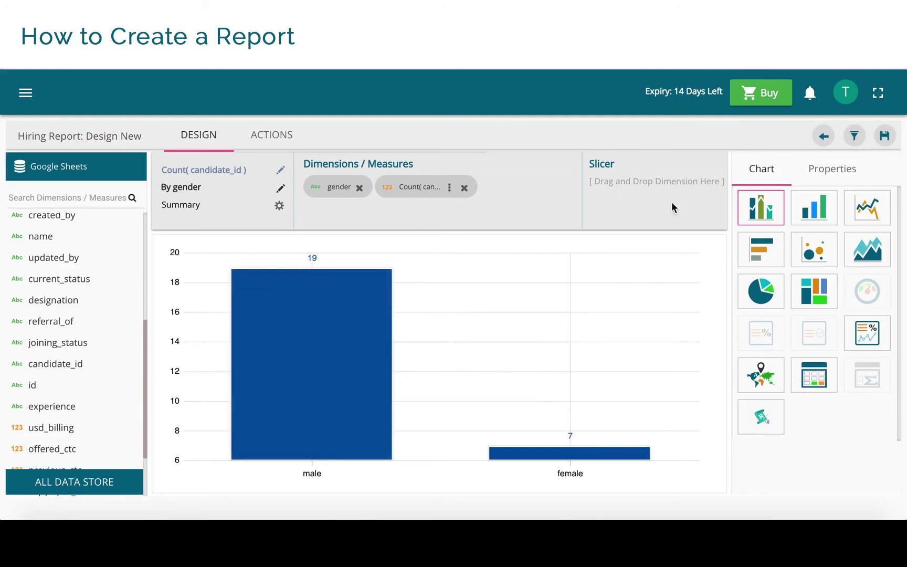
- Change the new chart to a pie chart in donut style, ordered descending
{"action": "left_click", "coordinate": [767, 289]}
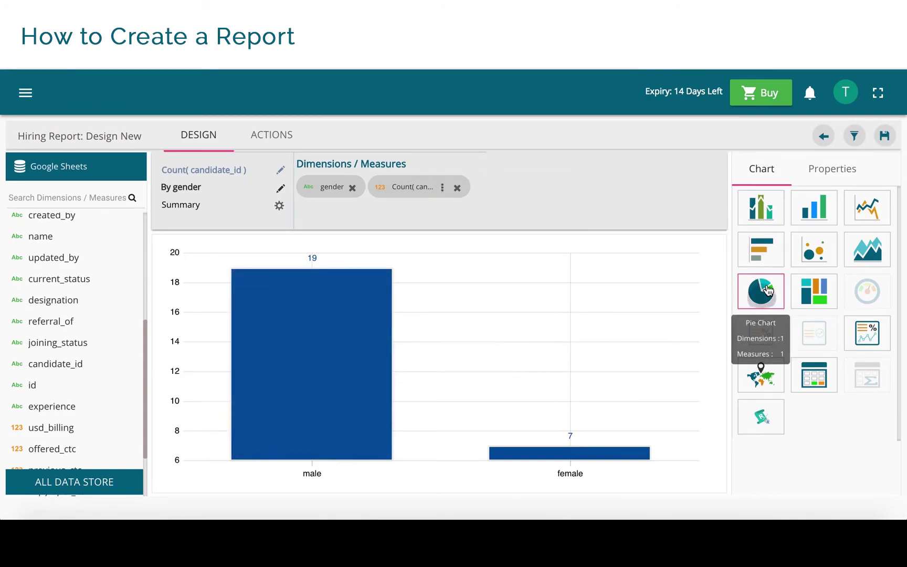
{"action": "left_click", "coordinate": [818, 177]}
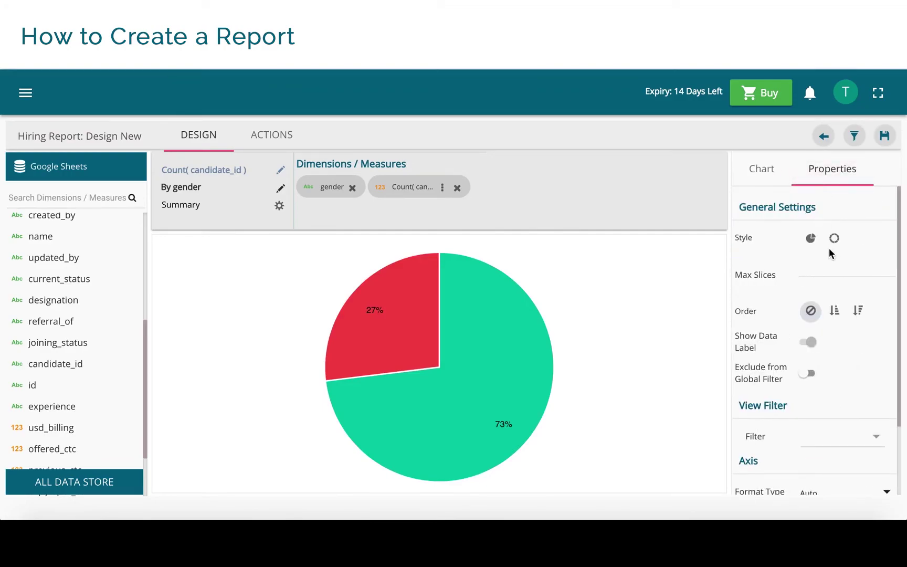
{"action": "left_click", "coordinate": [835, 238]}
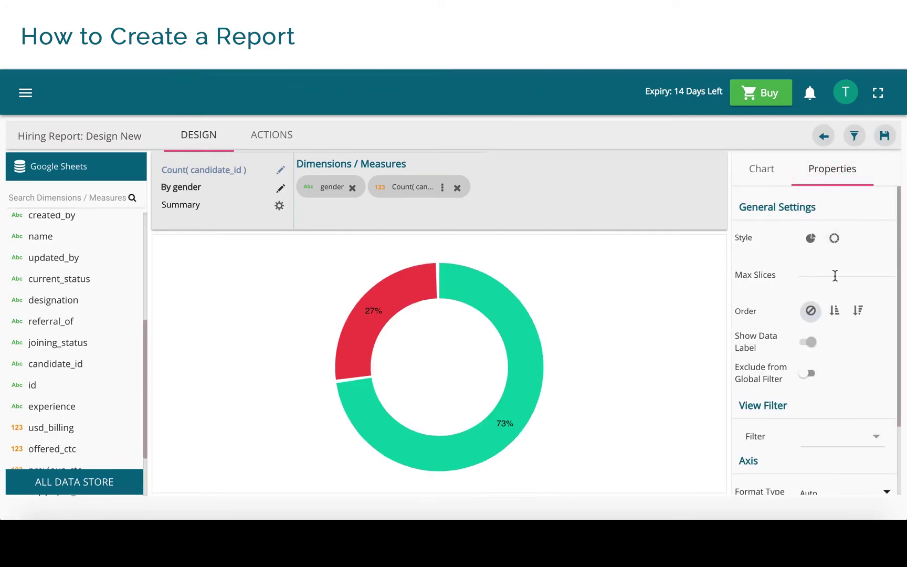
{"action": "left_click", "coordinate": [836, 313]}
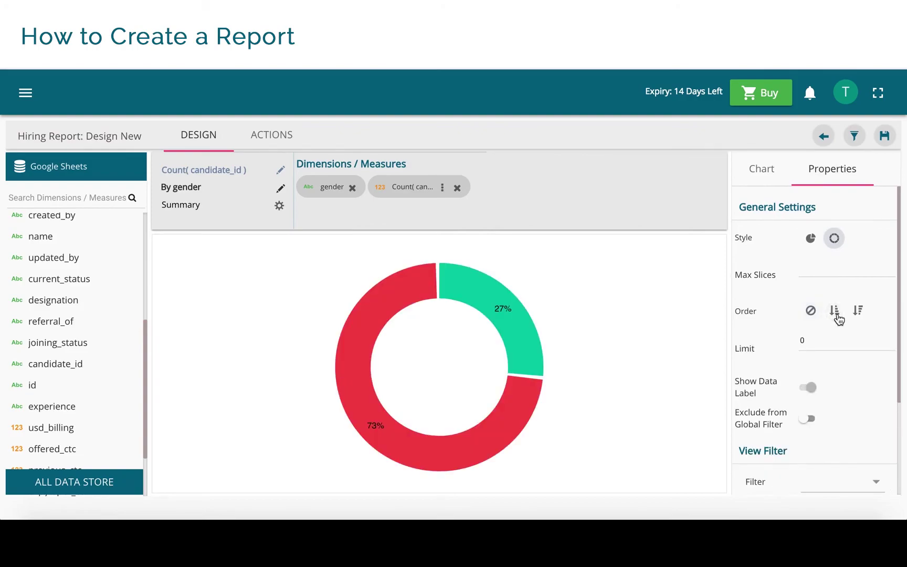
{"action": "left_click", "coordinate": [858, 310]}
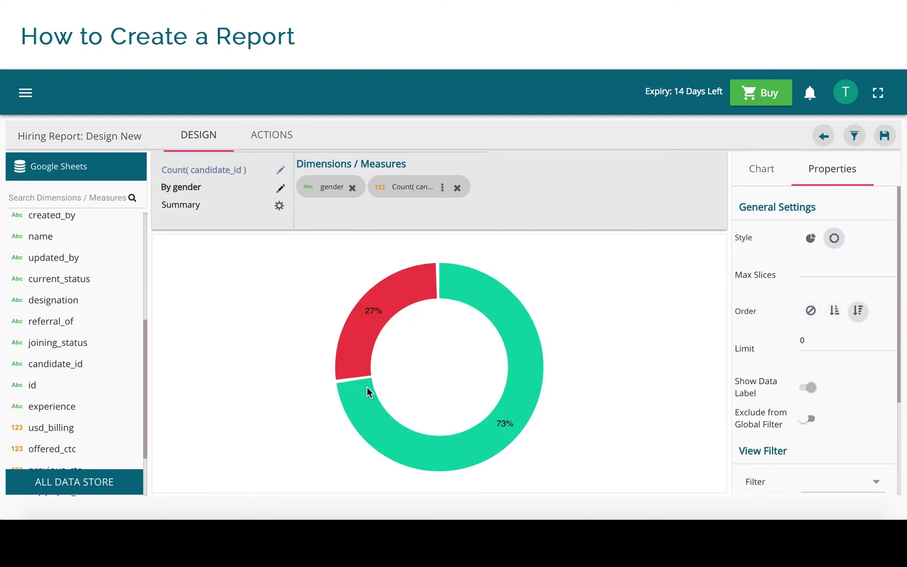
- Retitle the donut chart "Gender Distribution"
{"action": "left_click", "coordinate": [281, 170]}
{"action": "key", "text": "BackSpace"}
{"action": "key", "text": "BackSpace"}
{"action": "key", "text": "BackSpace"}
{"action": "key", "text": "BackSpace"}
{"action": "key", "text": "BackSpace"}
{"action": "key", "text": "BackSpace"}
{"action": "key", "text": "BackSpace"}
{"action": "key", "text": "BackSpace"}
{"action": "key", "text": "BackSpace"}
{"action": "key", "text": "BackSpace"}
{"action": "key", "text": "BackSpace"}
{"action": "key", "text": "BackSpace"}
{"action": "key", "text": "BackSpace"}
{"action": "key", "text": "BackSpace"}
{"action": "key", "text": "BackSpace"}
{"action": "key", "text": "BackSpace"}
{"action": "key", "text": "BackSpace"}
{"action": "key", "text": "BackSpace"}
{"action": "key", "text": "BackSpace"}
{"action": "key", "text": "BackSpace"}
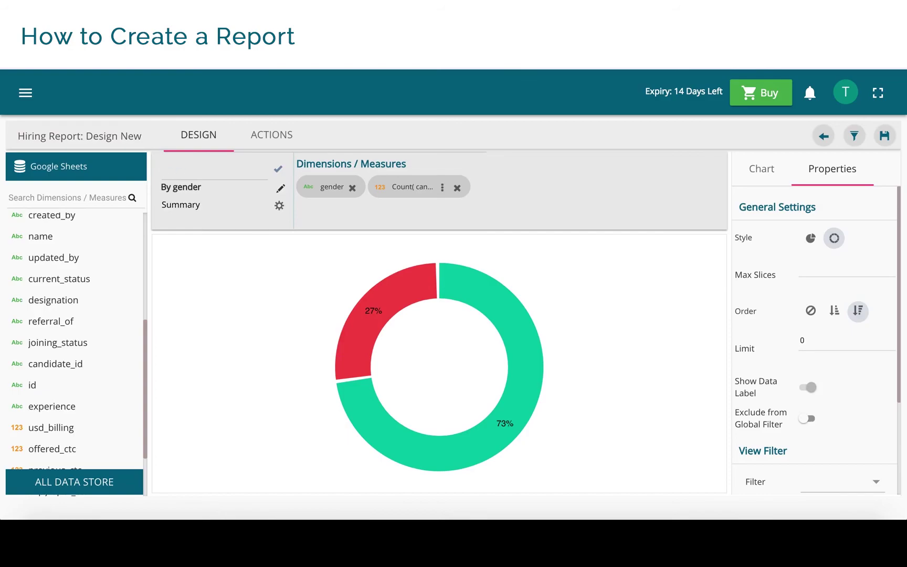
{"action": "type", "text": "Gender Distribution"}
{"action": "left_click", "coordinate": [205, 169]}
{"action": "type", "text": "r"}
- Replace the donut chart's description with "Of Employees" and apply it
{"action": "left_click", "coordinate": [280, 189]}
{"action": "left_click_drag", "start_coordinate": [419, 241], "coordinate": [345, 231]}
{"action": "key", "text": "BackSpace"}
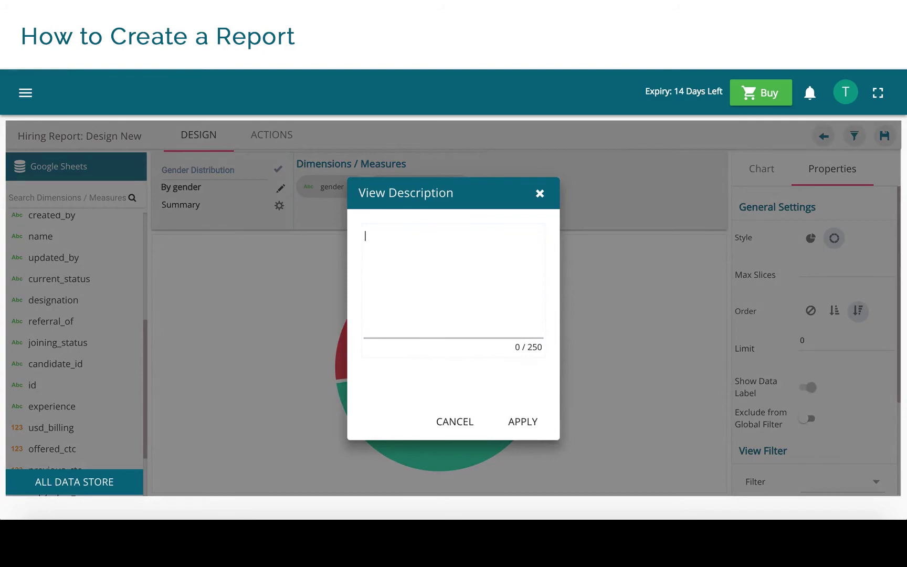
{"action": "type", "text": "Of Employees"}
{"action": "left_click", "coordinate": [522, 422]}
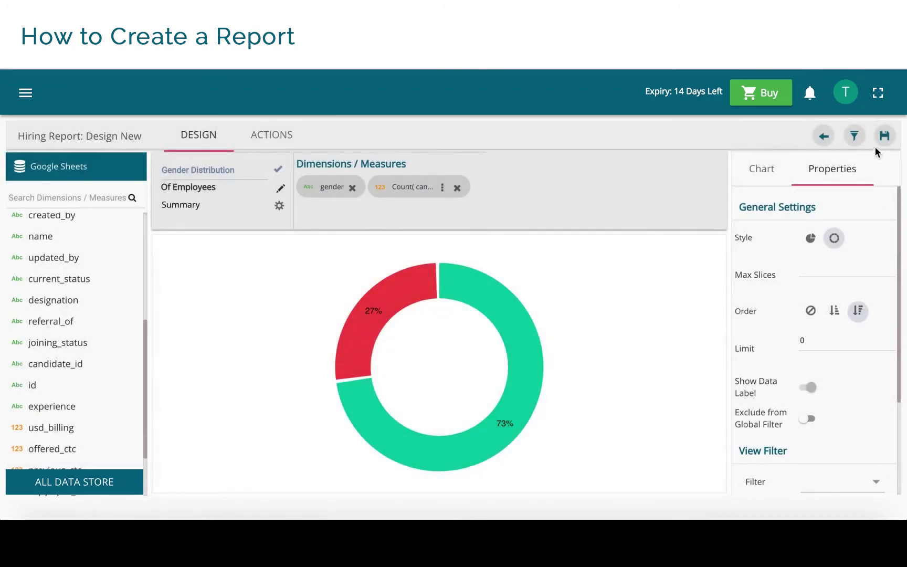
- Save the donut chart to the report and save the layout with its tile about half again as wide and as tall as the bar chart's
{"action": "left_click", "coordinate": [884, 136]}
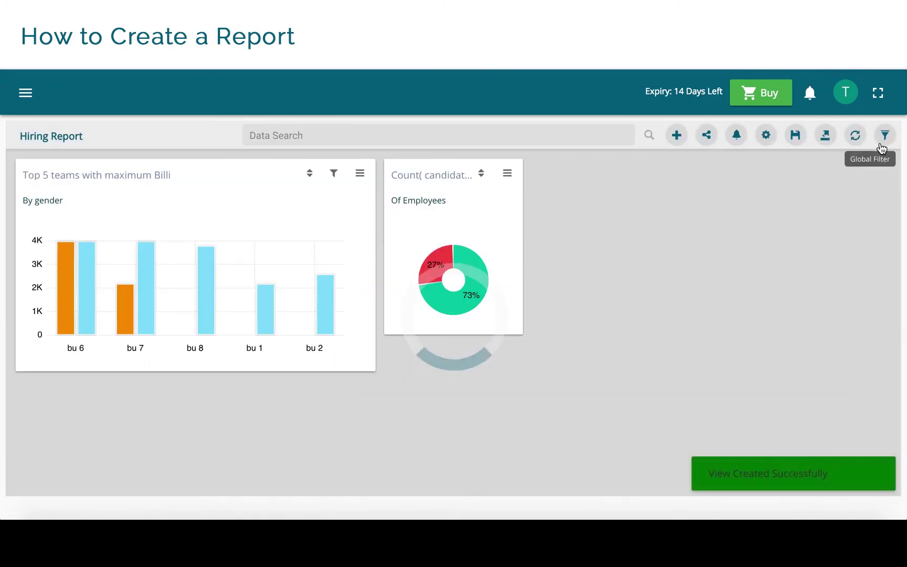
{"action": "left_click_drag", "start_coordinate": [523, 333], "coordinate": [587, 371]}
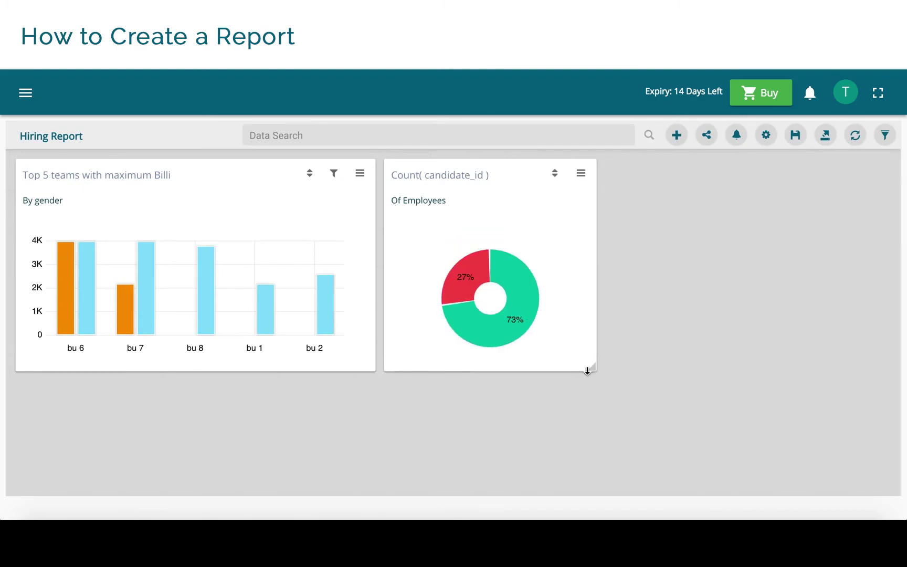
{"action": "left_click", "coordinate": [795, 137]}
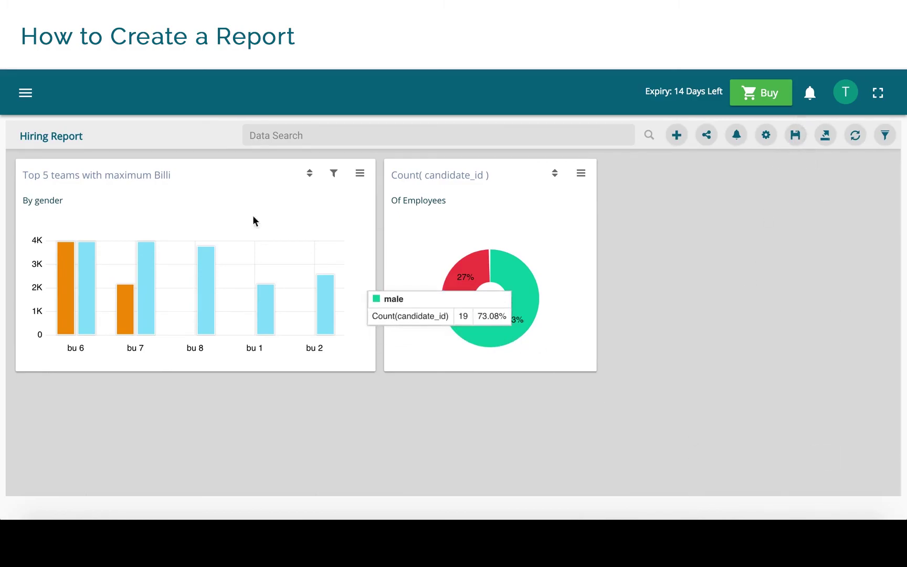
- Go to the Reports & Dashboards list and open the last Hiring Report in it
{"action": "left_click", "coordinate": [25, 93]}
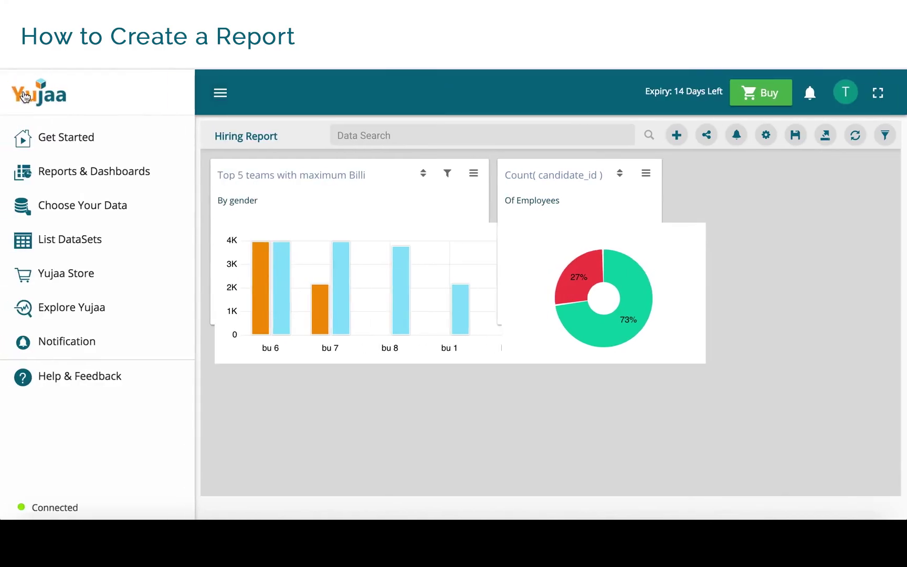
{"action": "left_click", "coordinate": [80, 181]}
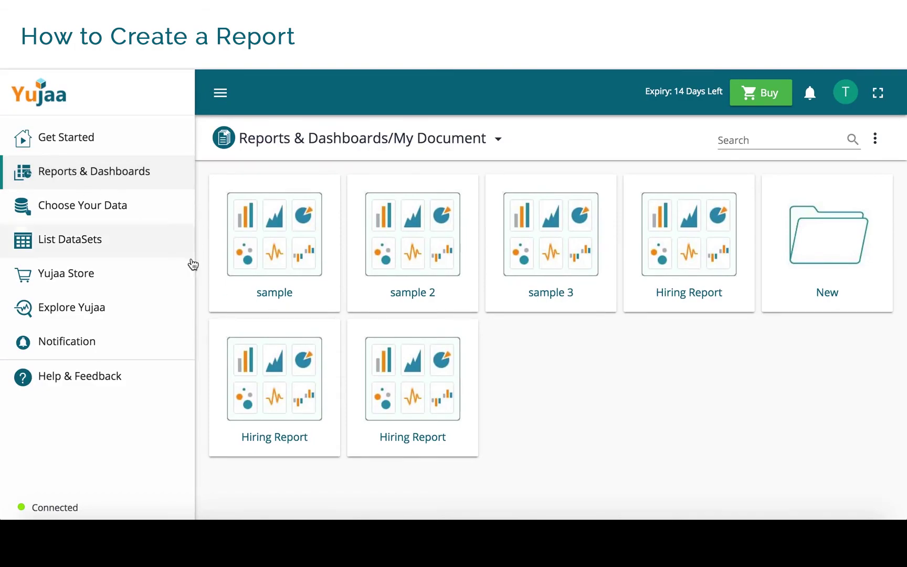
{"action": "left_click", "coordinate": [456, 449]}
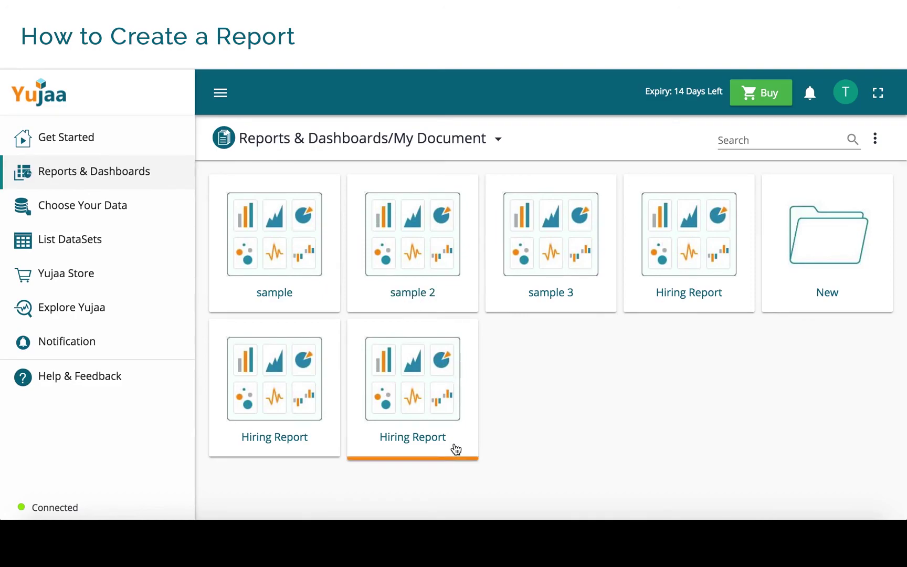
{"action": "left_click", "coordinate": [413, 446]}
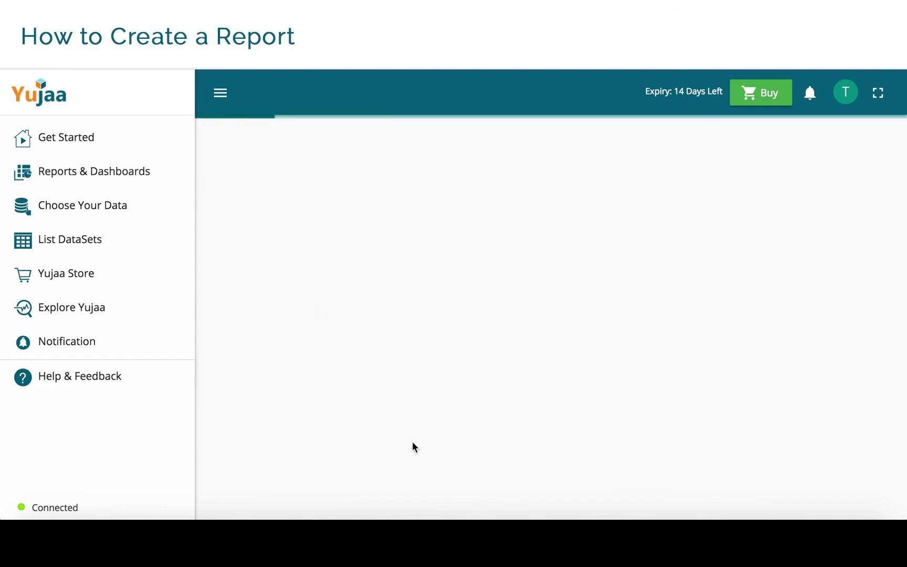